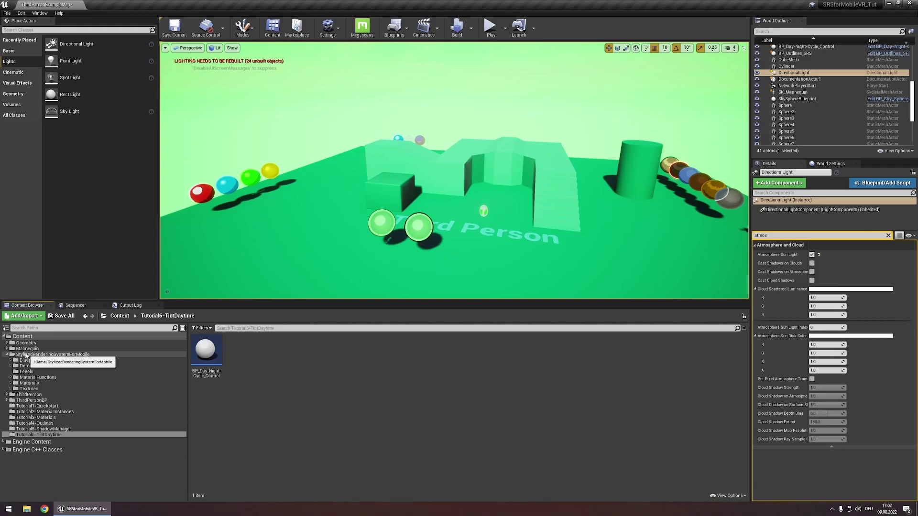
Step: Place BP_Tint_SRS from StylizedRenderingSystemForMobile > Blueprints into the level and set its Tint to pure green
left_click(53, 355)
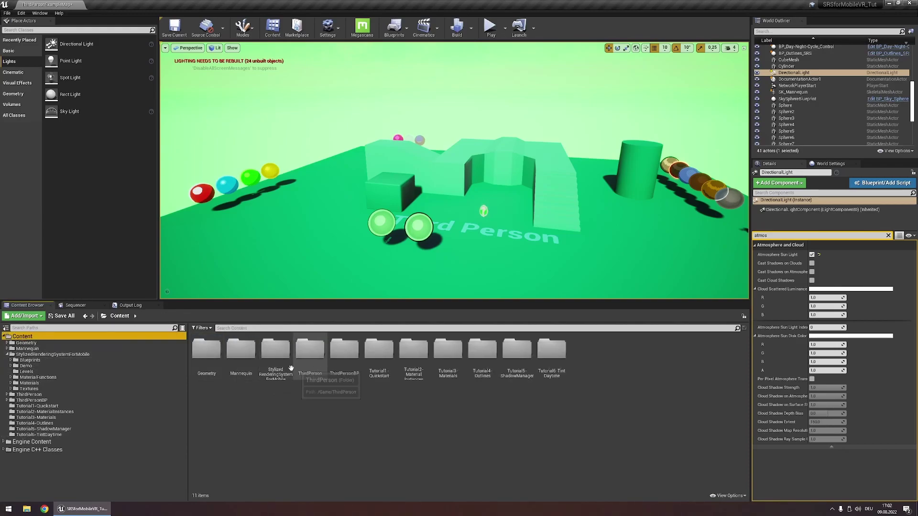
double_click(207, 349)
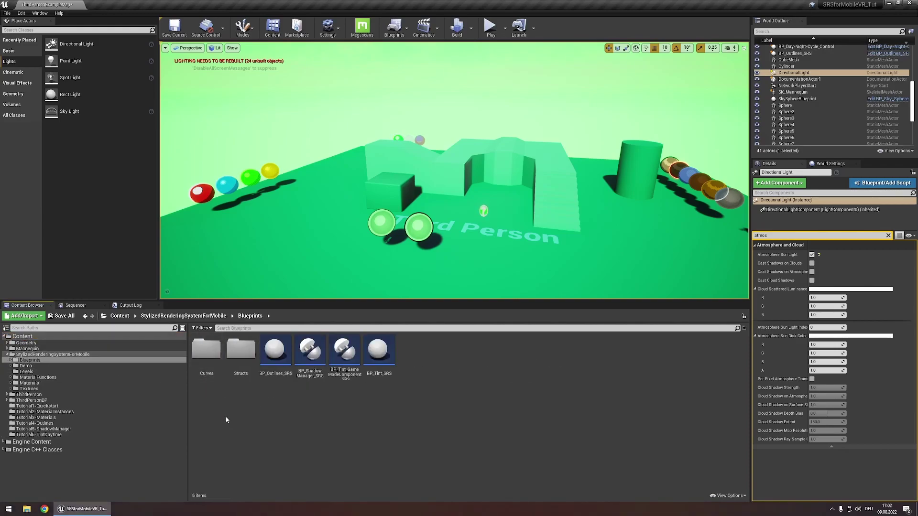
left_click_drag(377, 351, 622, 222)
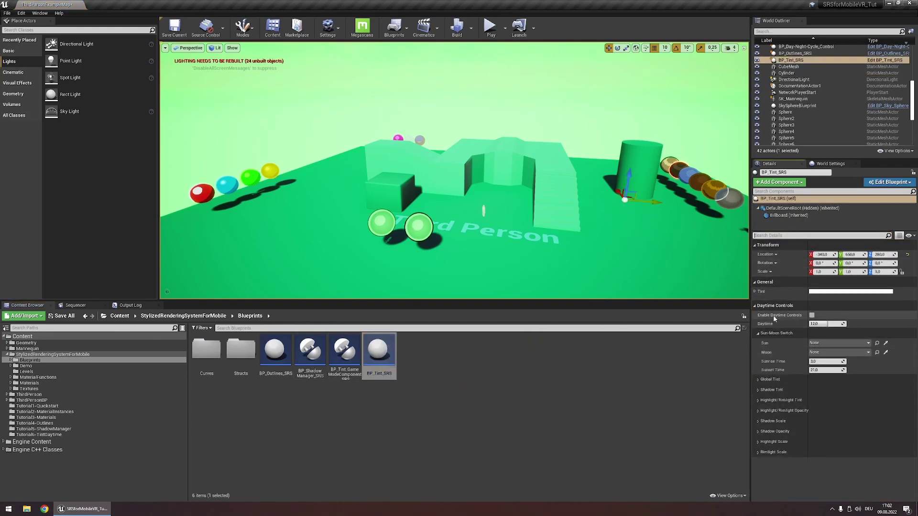
left_click(822, 291)
left_click_drag(708, 366, 689, 380)
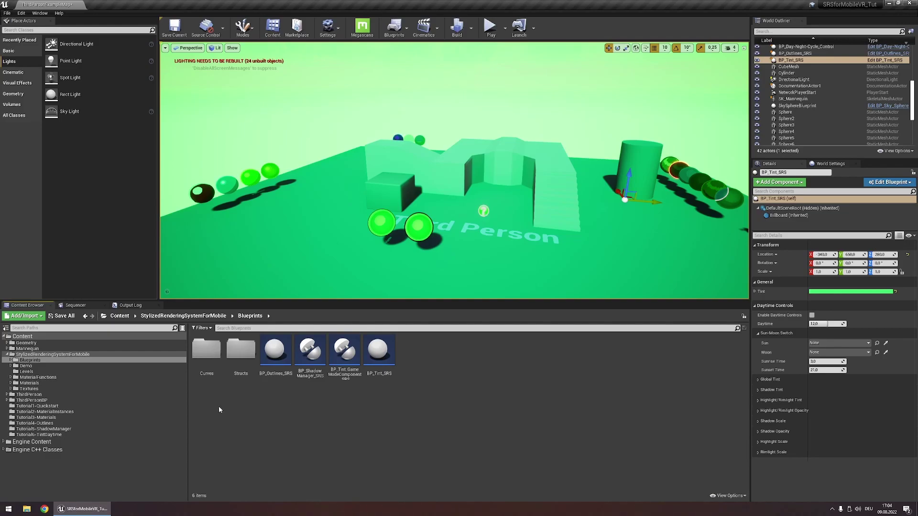
Step: Browse from the Content root to the ThirdPersonBP > Blueprints folder
left_click(80, 336)
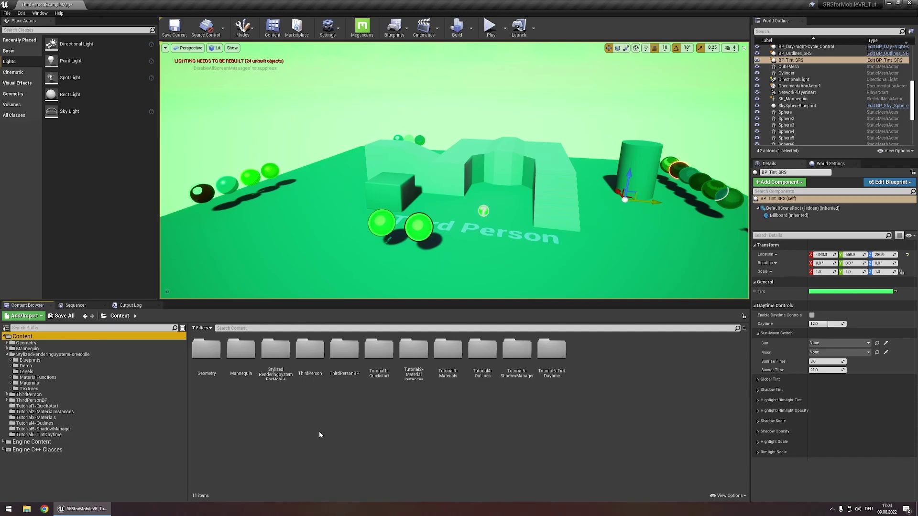
left_click(344, 370)
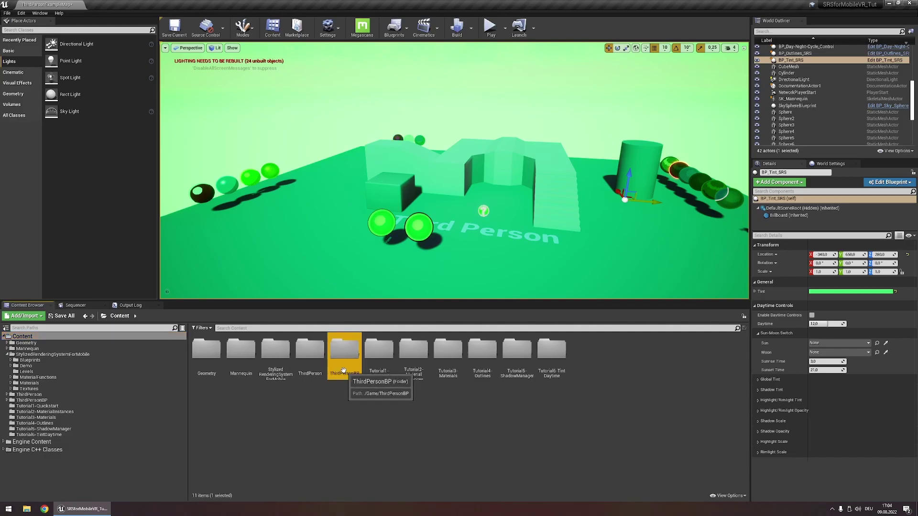
double_click(343, 368)
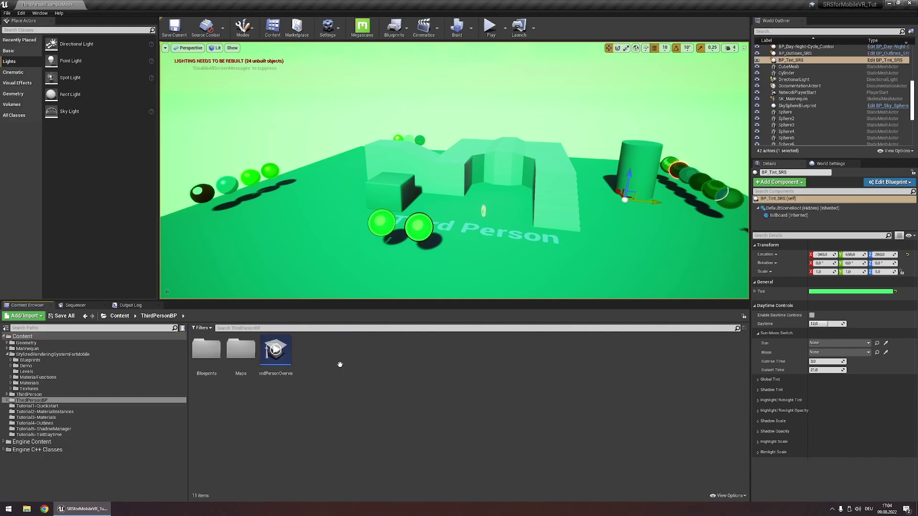
double_click(209, 369)
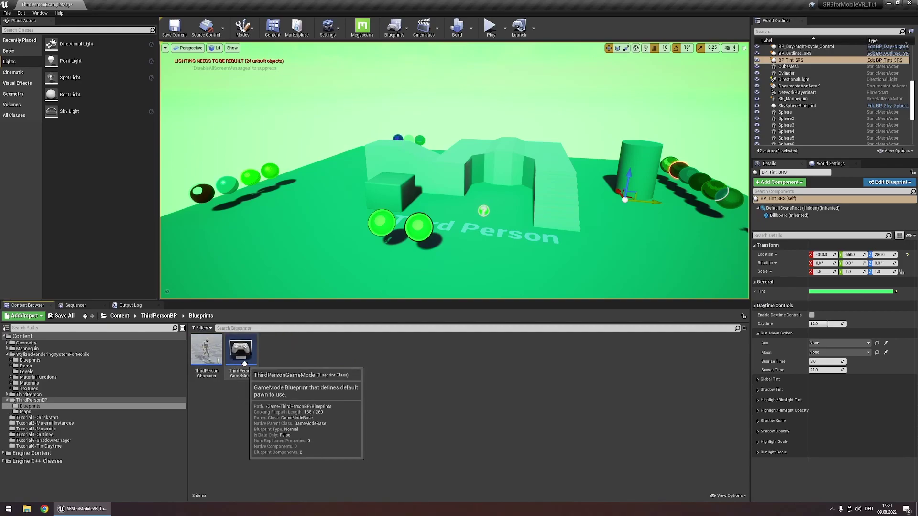
Step: Start a new Blueprint Class from the context menu, then cancel it
right_click(280, 362)
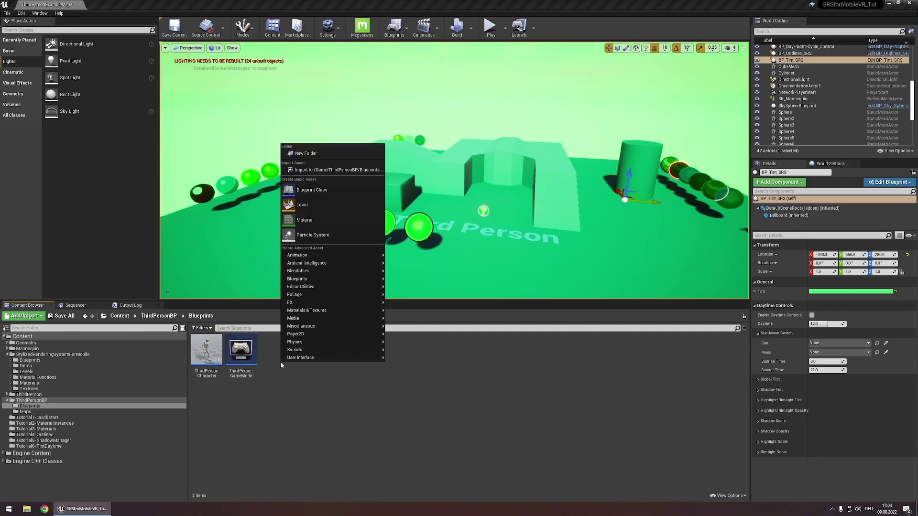
left_click(305, 189)
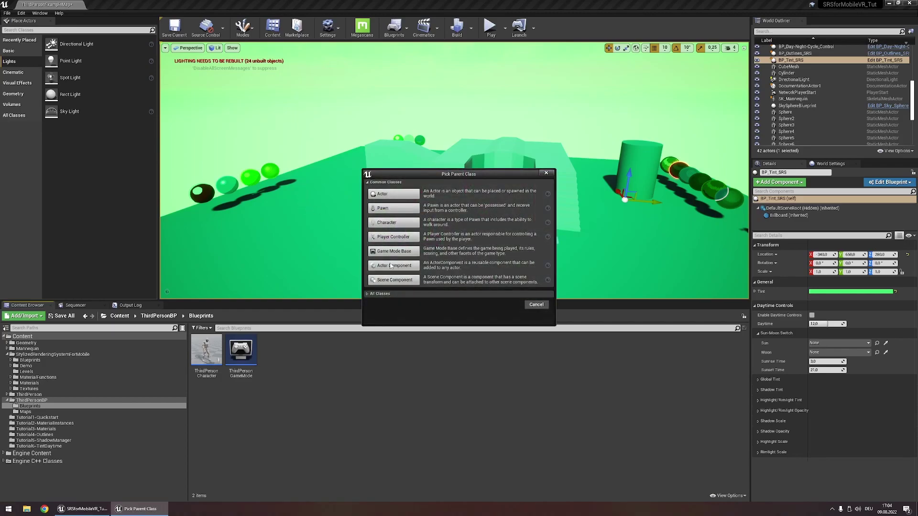
left_click(537, 306)
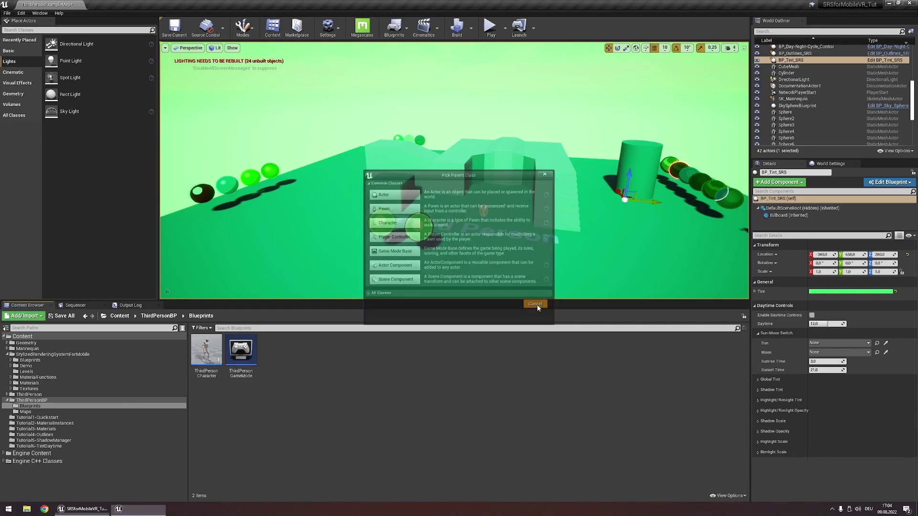
Step: Open ThirdPersonGameMode and search Add Component for 'tint' without adding anything
double_click(247, 364)
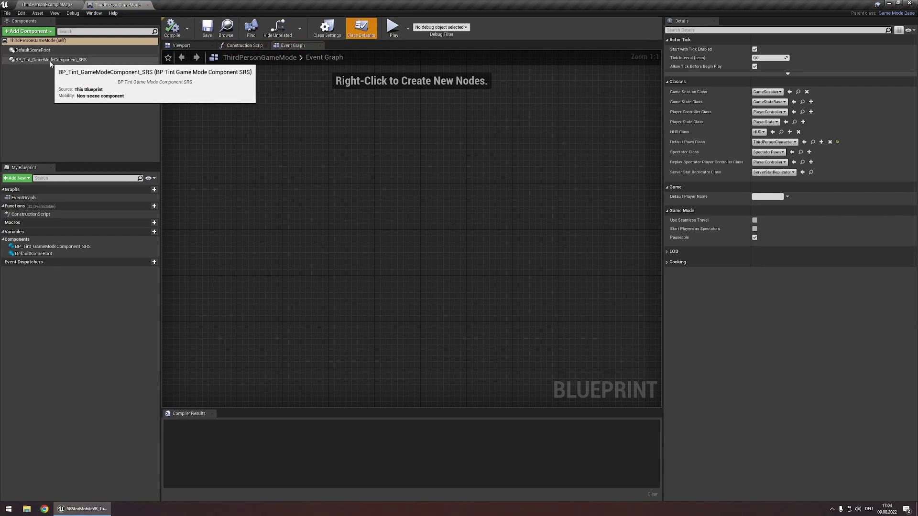
left_click(42, 31)
type("t")
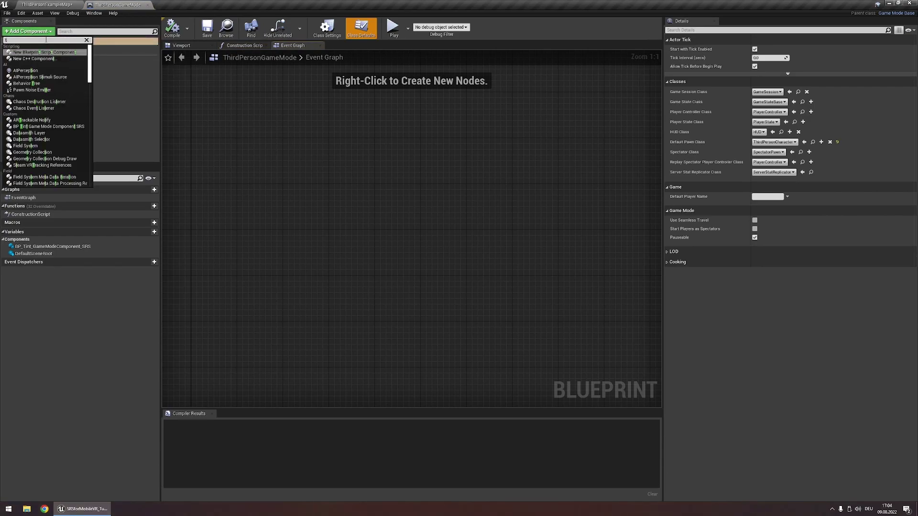
type("int")
left_click(108, 122)
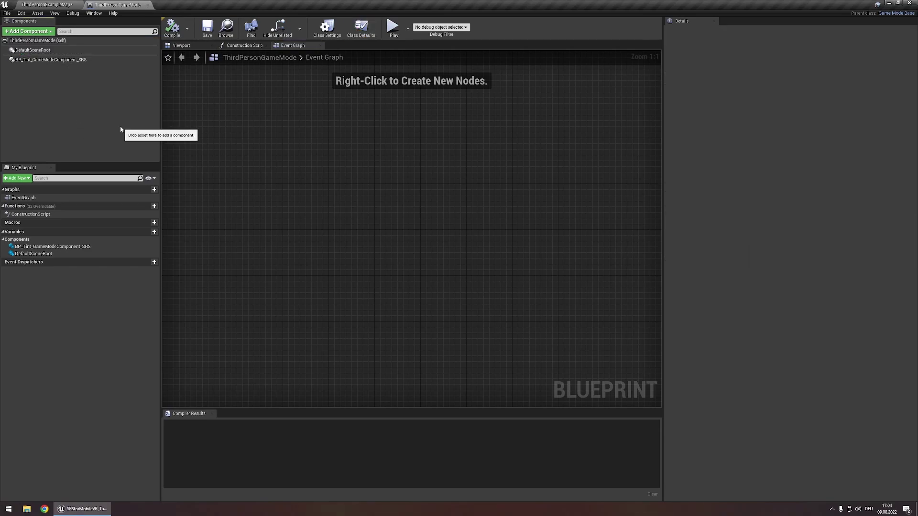
Step: Back in the level, select the Sun, Moon and day-night controller, then drag its Daytime slider
left_click(147, 5)
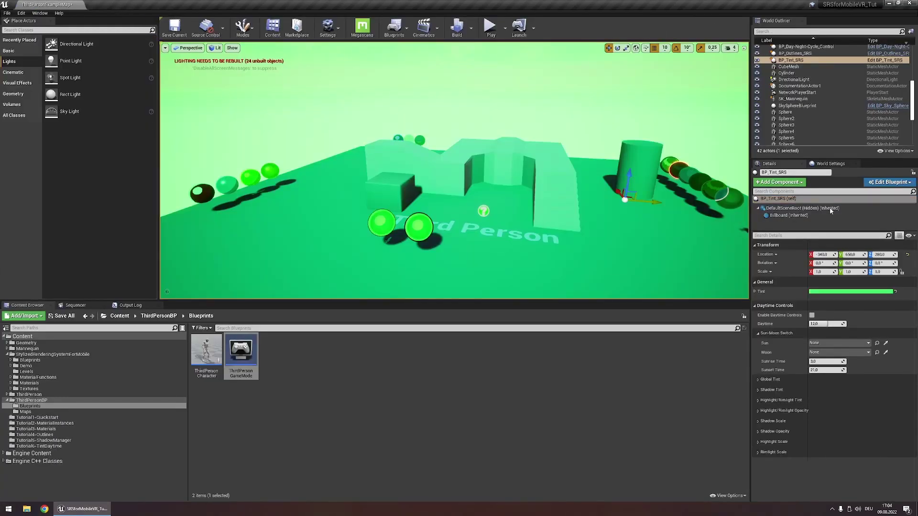
left_click(814, 168)
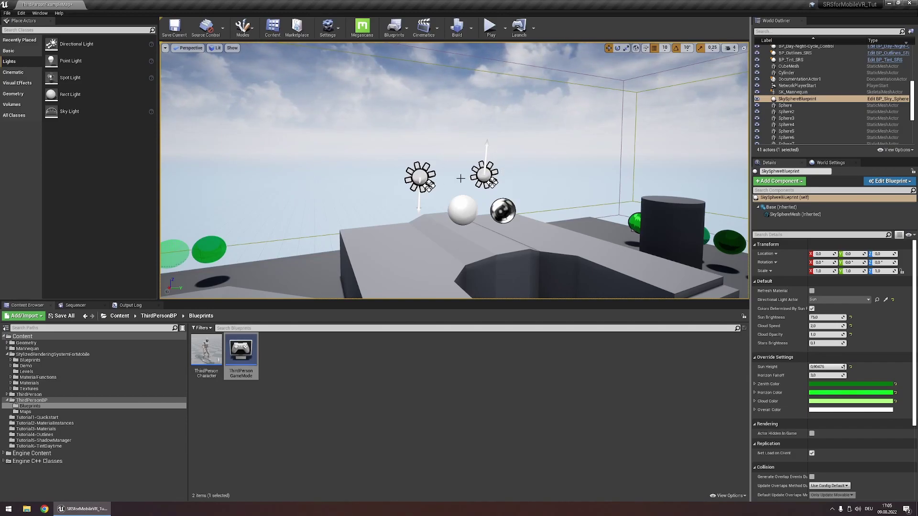
left_click(420, 178)
left_click(485, 174)
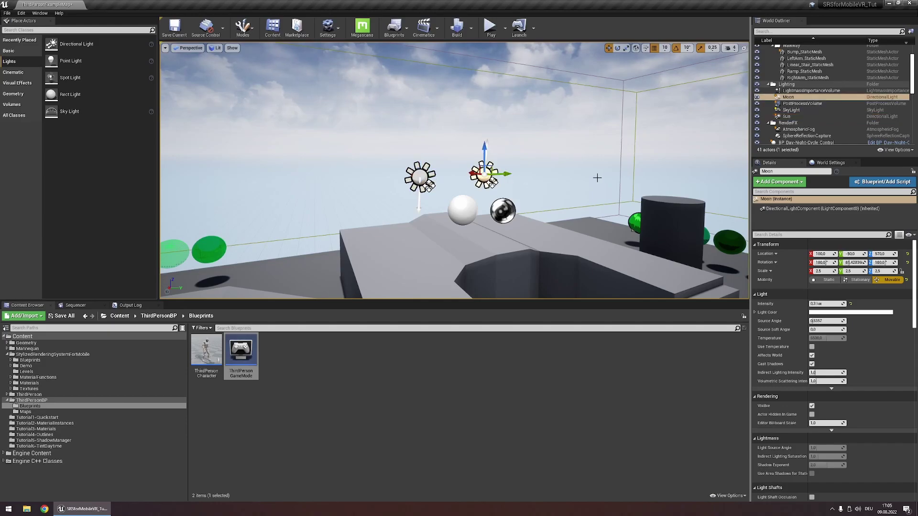
left_click(467, 203)
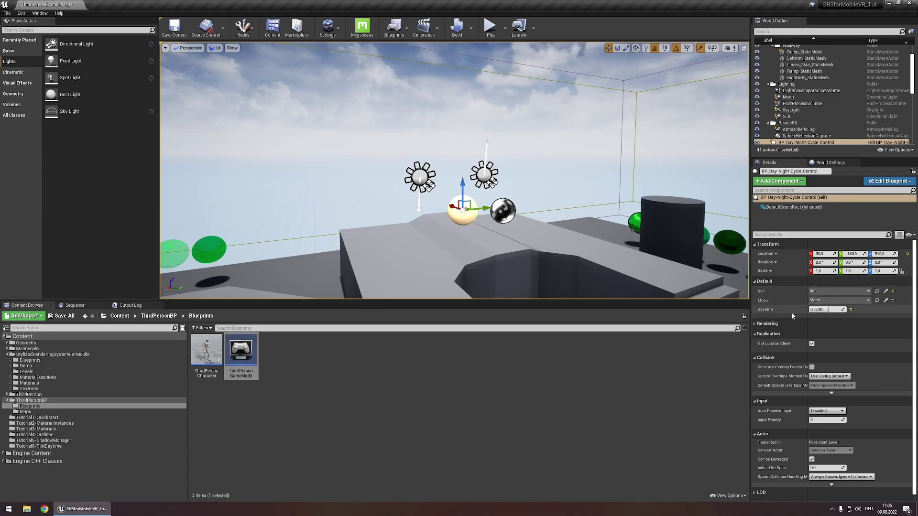
left_click_drag(829, 310, 834, 310)
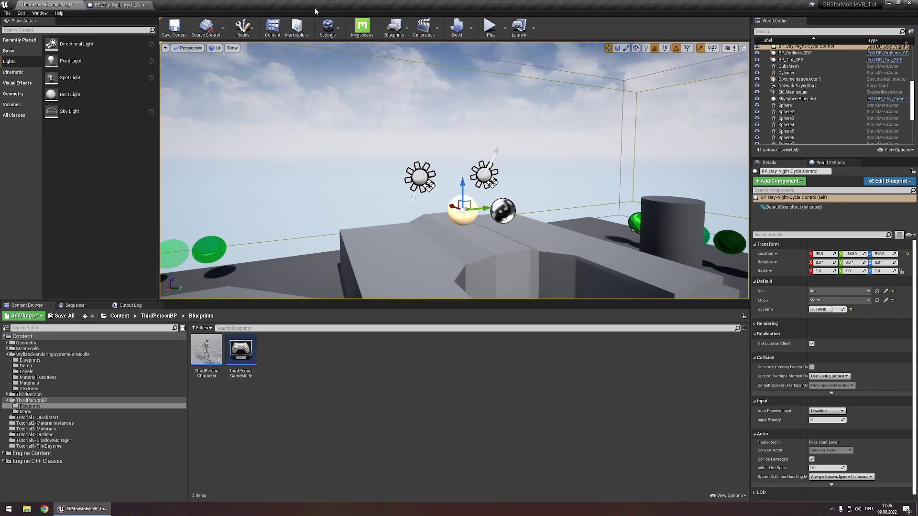
Step: In BP_Day-Night-Cycle_Control, inspect the Sun, Moon, Refresh Material, Branch and Update Daytime nodes
left_click(120, 5)
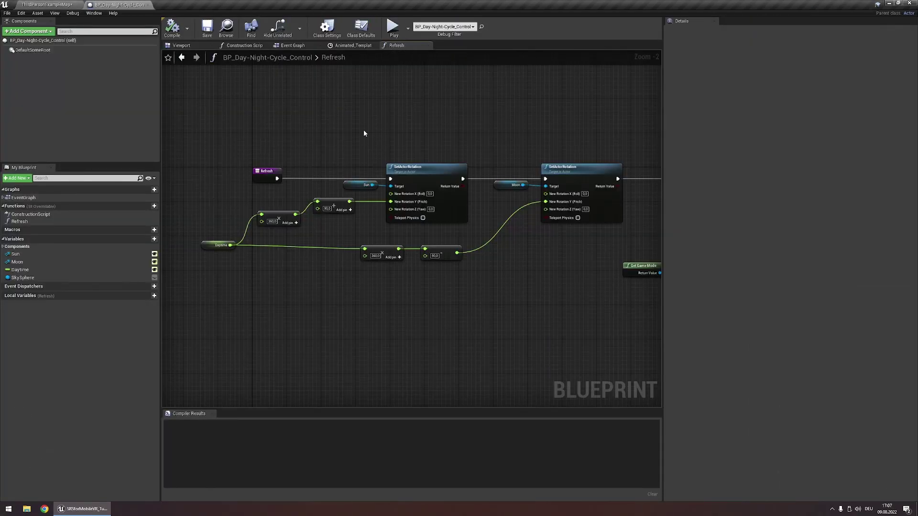
left_click_drag(375, 130, 355, 183)
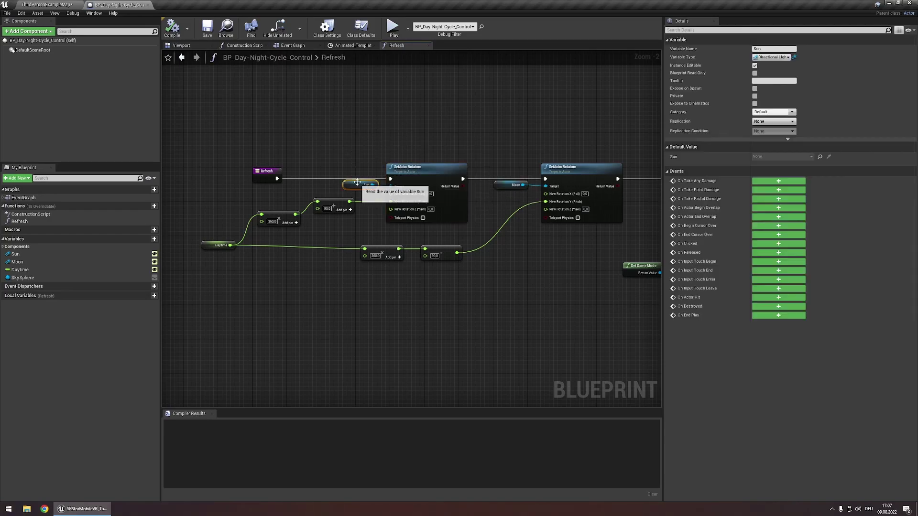
left_click(522, 152)
left_click_drag(522, 152, 507, 187)
left_click(449, 289)
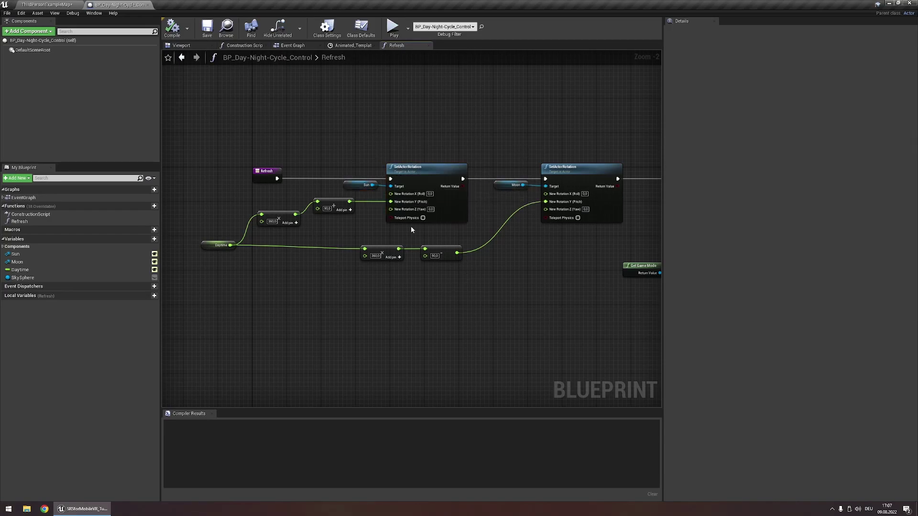
right_click_drag(612, 147, 400, 157)
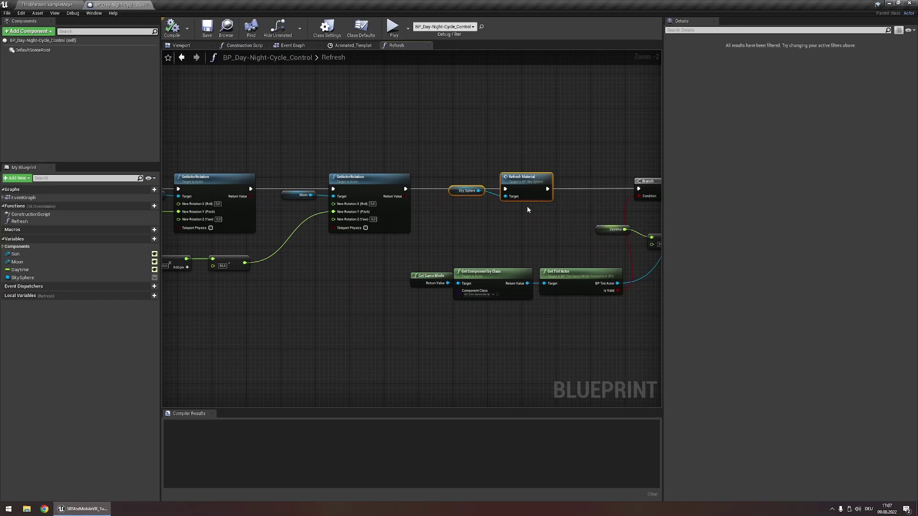
right_click_drag(457, 163, 224, 214)
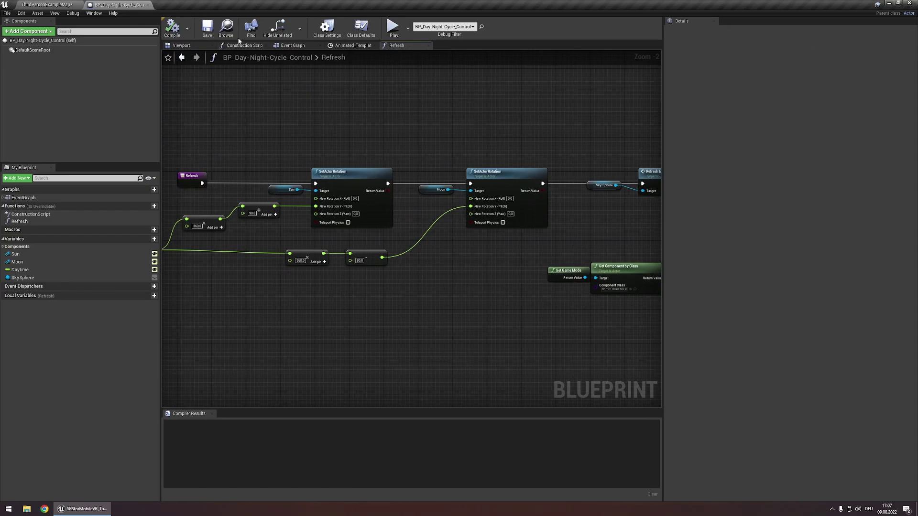
Step: Inspect the Construction Script's Refresh, Get All Actors, SET and GET nodes
left_click(241, 46)
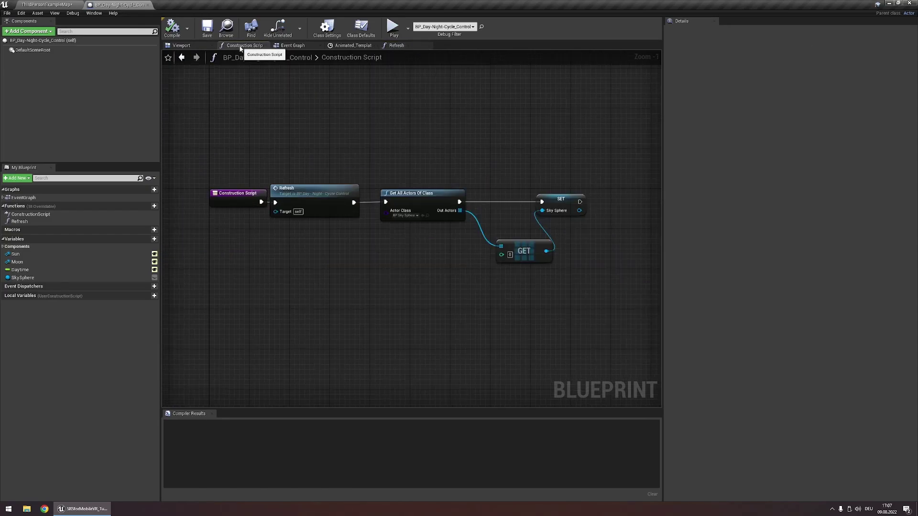
left_click_drag(313, 131, 325, 214)
left_click(319, 262)
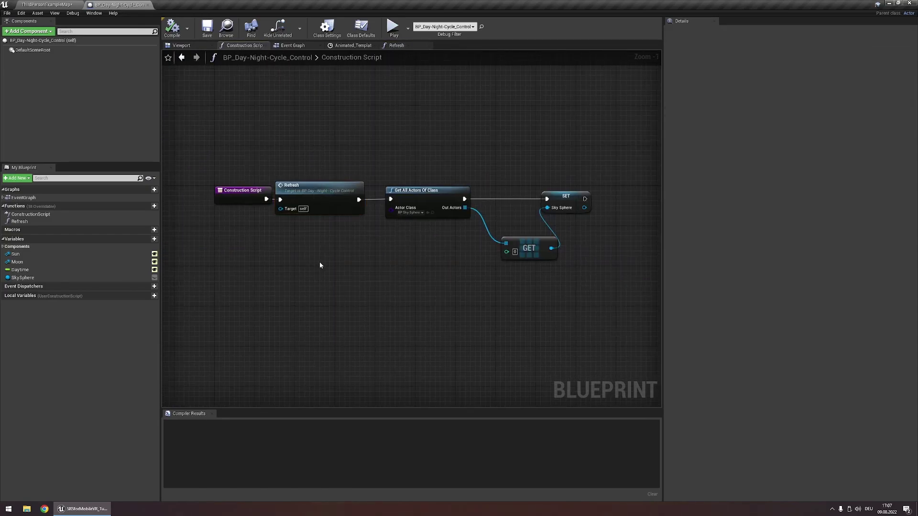
left_click_drag(400, 154, 582, 274)
left_click(581, 274)
left_click_drag(437, 163, 585, 261)
left_click(586, 261)
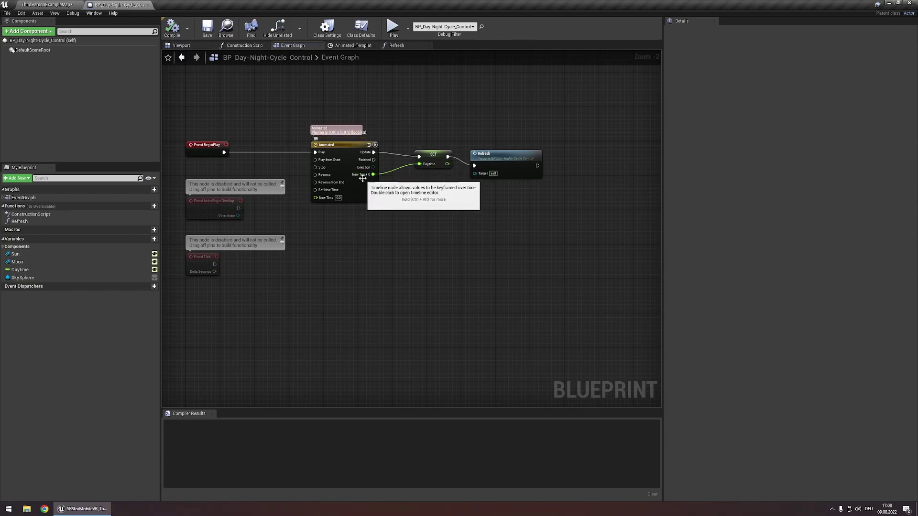
mouse_move(426, 166)
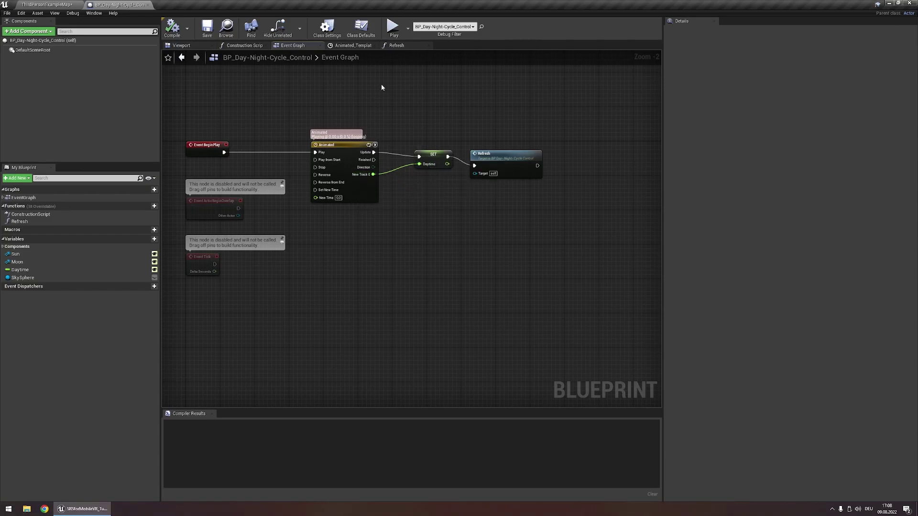
Step: Launch a Play session of the level to preview the dusk lighting
left_click(391, 28)
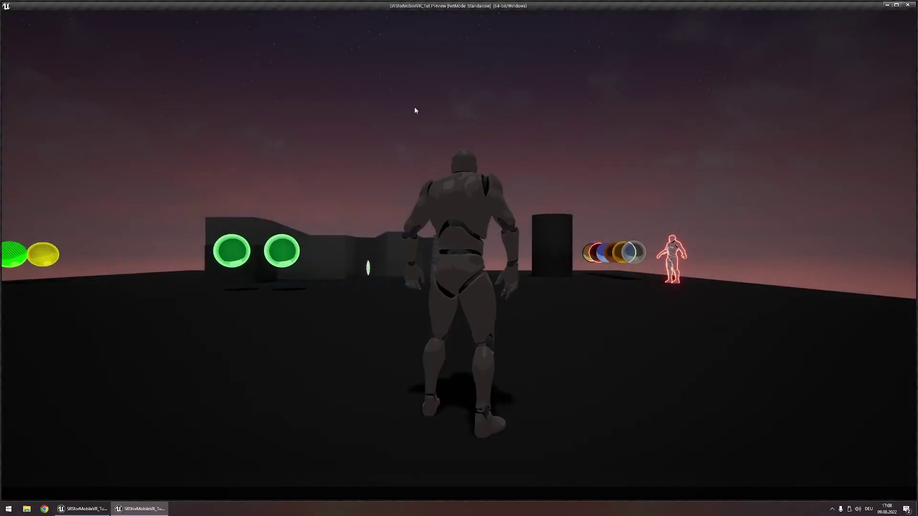
left_click(414, 108)
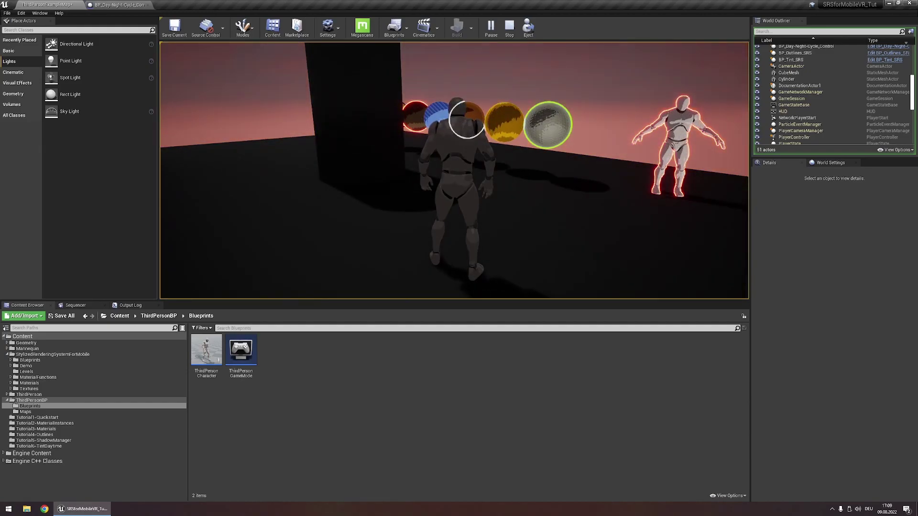
Step: Stop play, tick Enable Daytime Controls, and assign the Sun and Moon lights to the Tint actor
key("Escape")
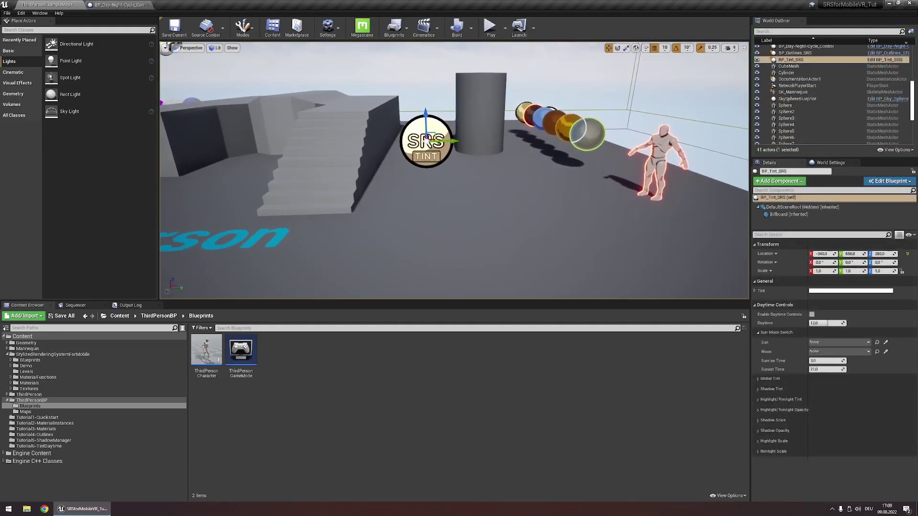
left_click(812, 315)
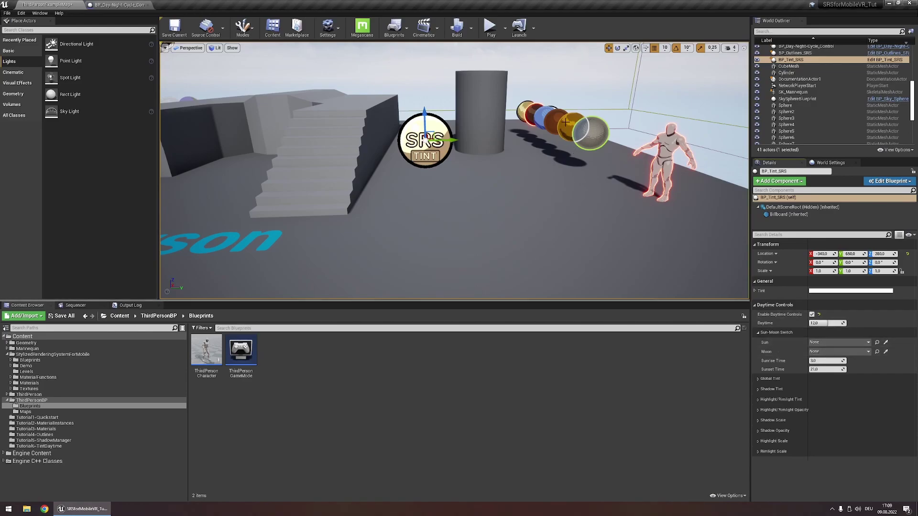
left_click(813, 342)
left_click(815, 263)
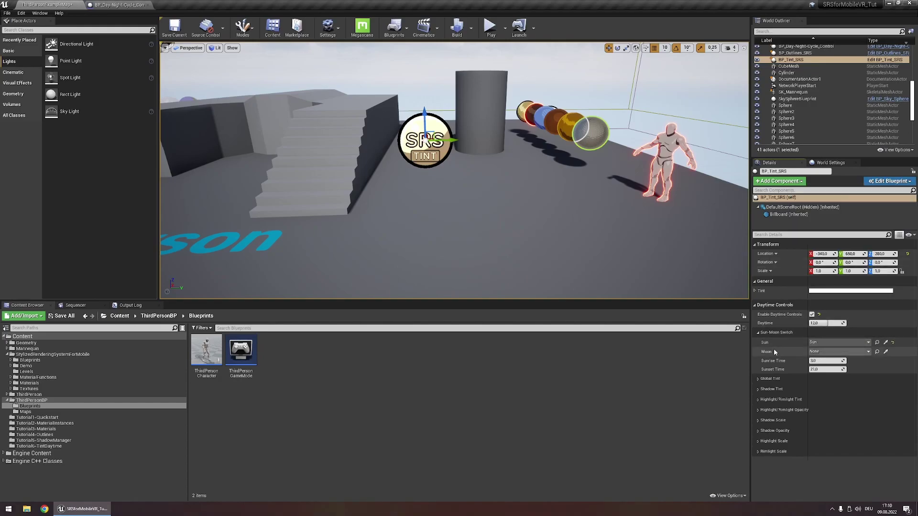
left_click(814, 352)
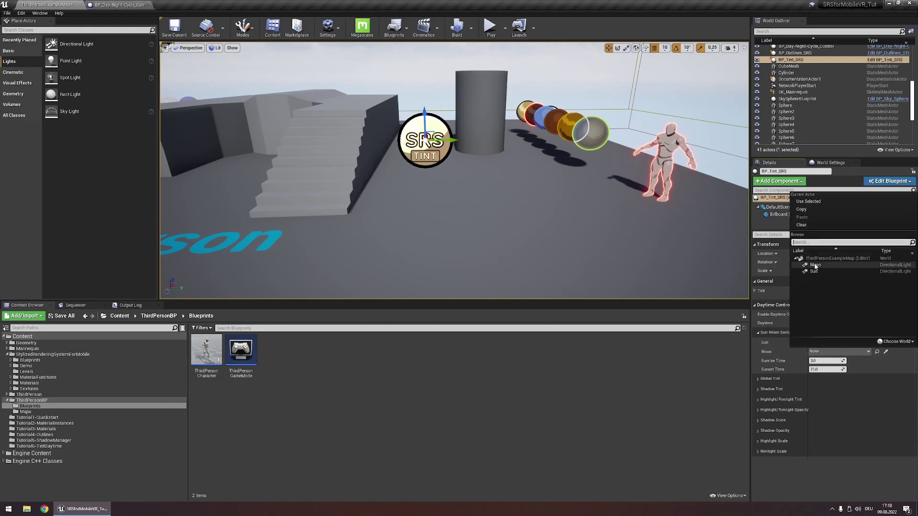
left_click(818, 272)
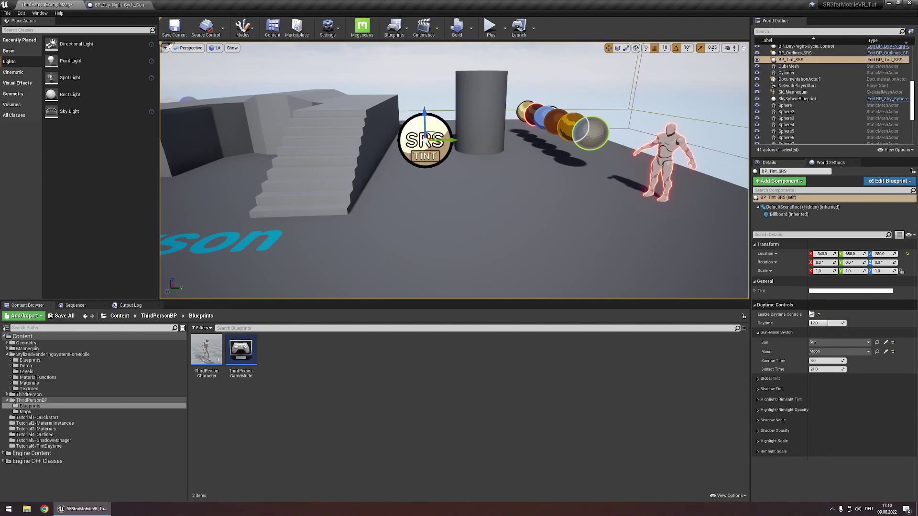
Step: In the Refresh function, set Get Component by Class to BP_Tint_GameModeComponent_SRS
left_click(118, 5)
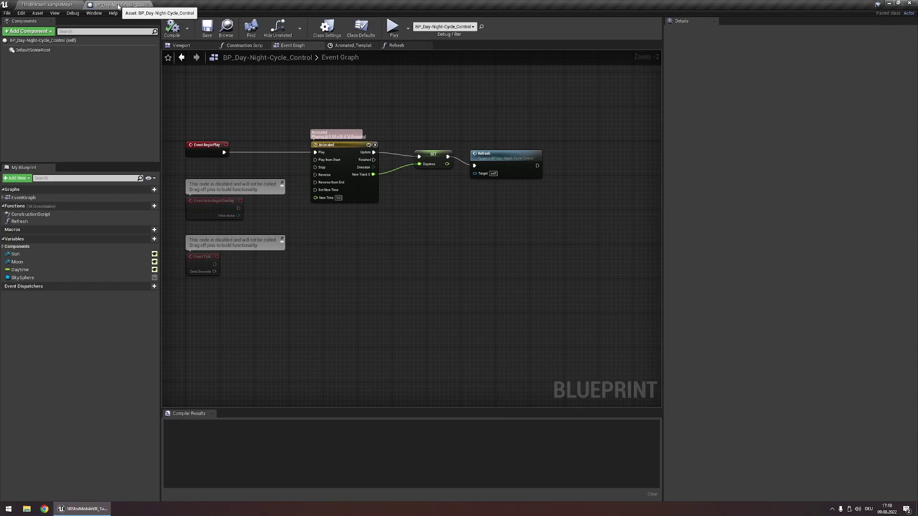
left_click(397, 45)
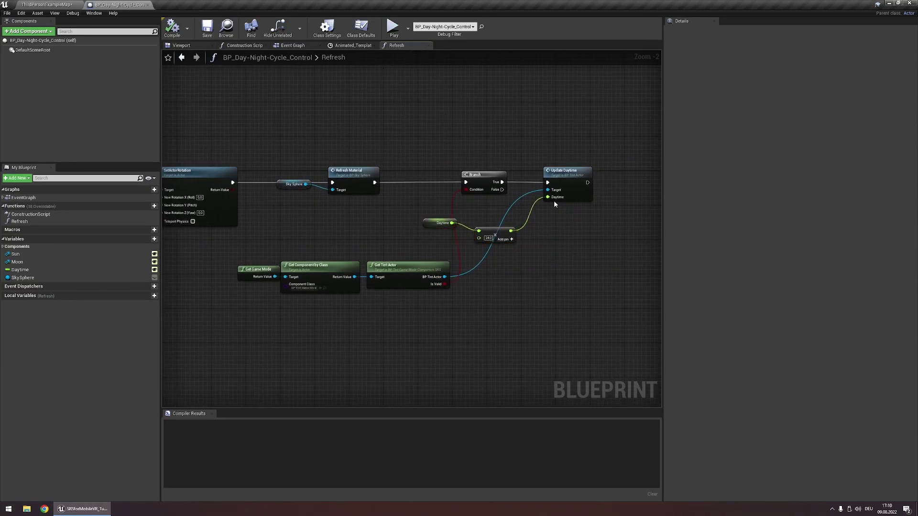
left_click(576, 194)
left_click_drag(576, 192, 577, 186)
right_click_drag(370, 205, 416, 190)
mouse_move(287, 239)
left_mouse_down()
mouse_move(293, 272)
mouse_move(292, 248)
left_mouse_up()
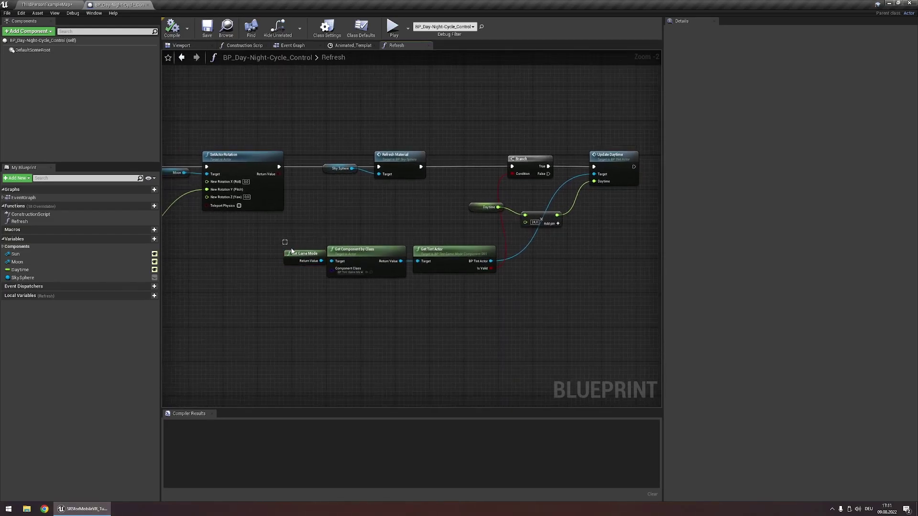
left_click(312, 272)
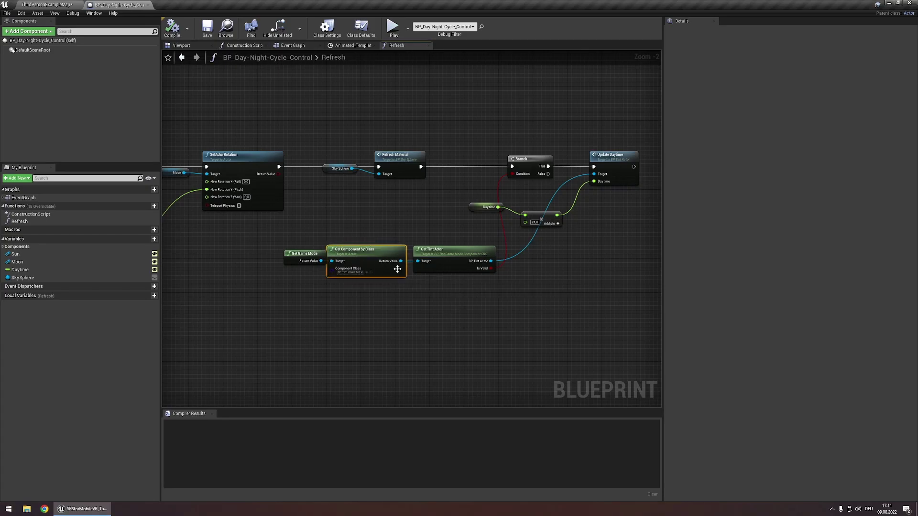
left_click(354, 272)
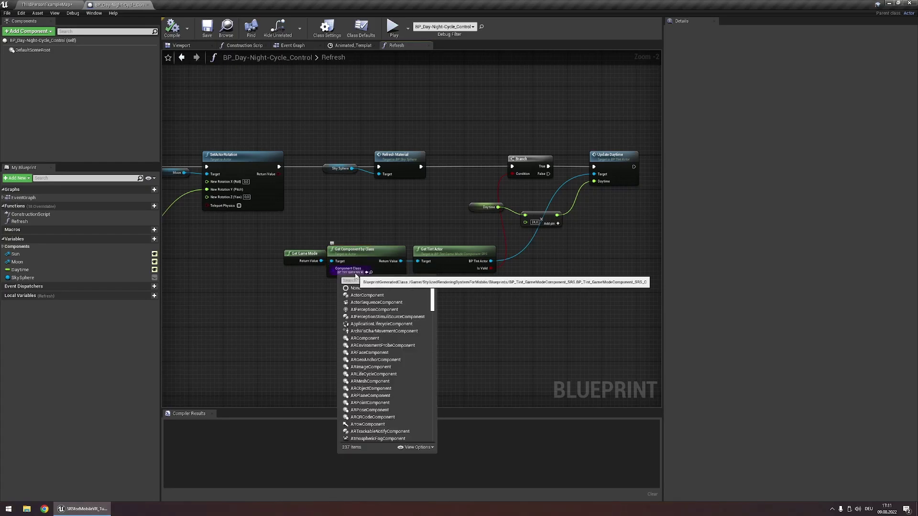
type("tint")
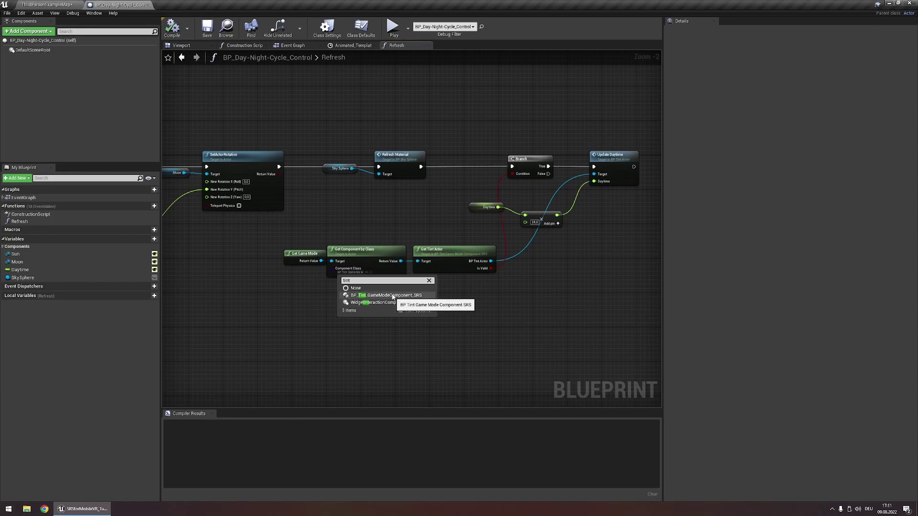
left_click(389, 296)
Step: Inspect the Get Tint Actor, Update Daytime, getter and Daytime multiply nodes
right_click_drag(397, 225, 341, 227)
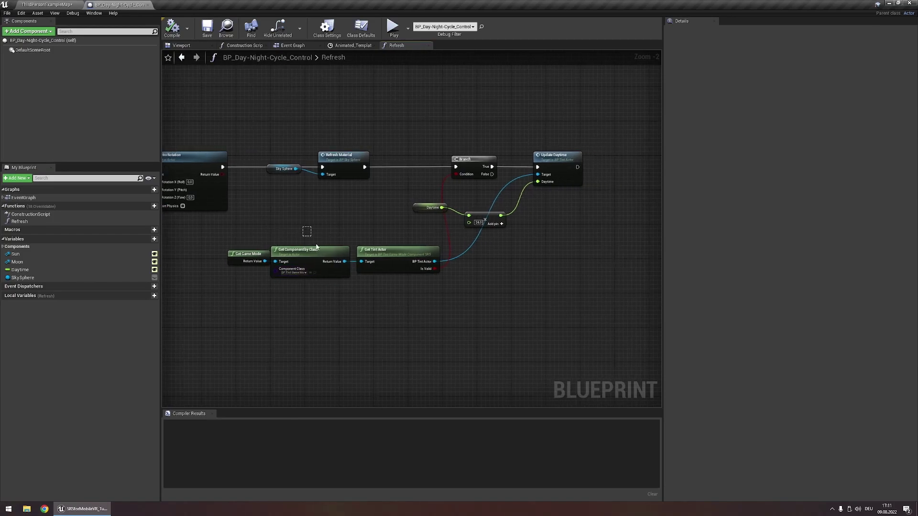
left_click_drag(441, 289, 355, 239)
left_click(417, 294)
left_click_drag(530, 142, 601, 193)
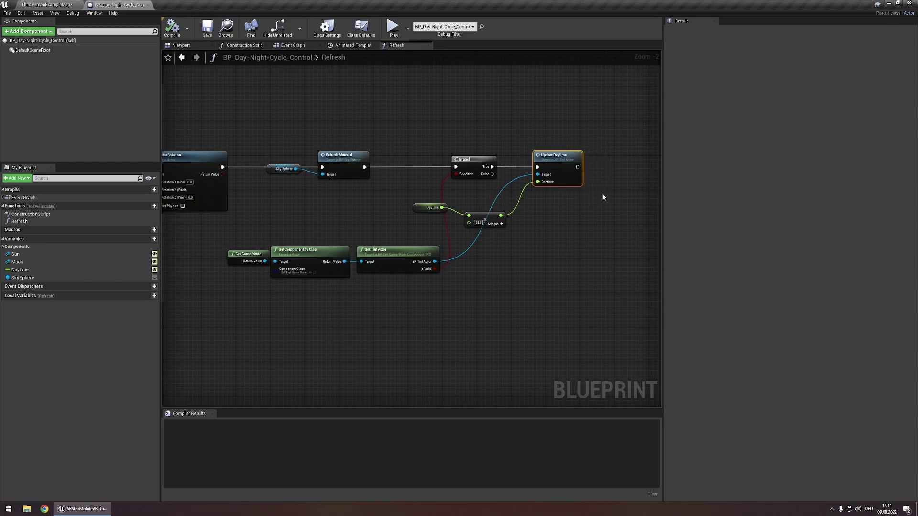
left_click(602, 193)
mouse_move(231, 240)
left_mouse_down()
mouse_move(433, 274)
mouse_move(451, 290)
mouse_move(246, 235)
left_mouse_up()
left_click(360, 219)
mouse_move(476, 196)
left_mouse_down()
mouse_move(498, 239)
mouse_move(478, 213)
left_mouse_up()
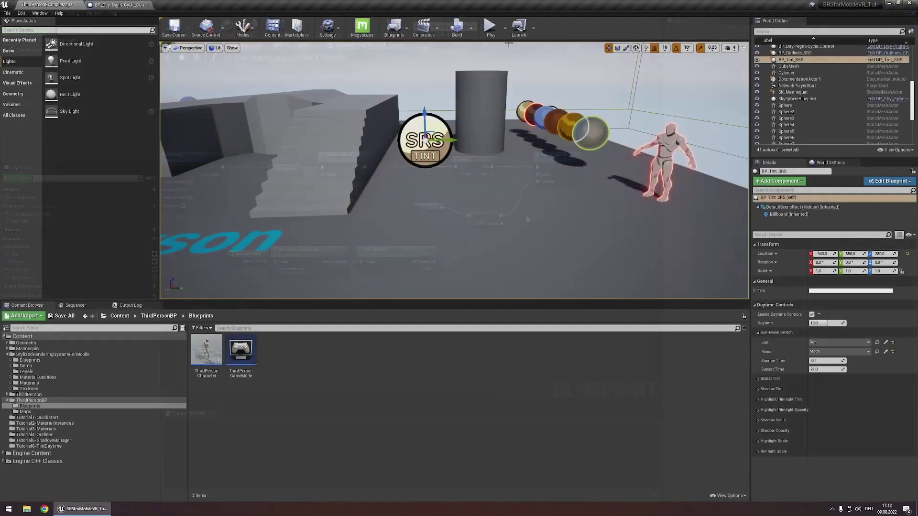
Step: Play the level and run the character toward and past the spheres with W and D
left_click(491, 29)
left_click(509, 65)
key("w")
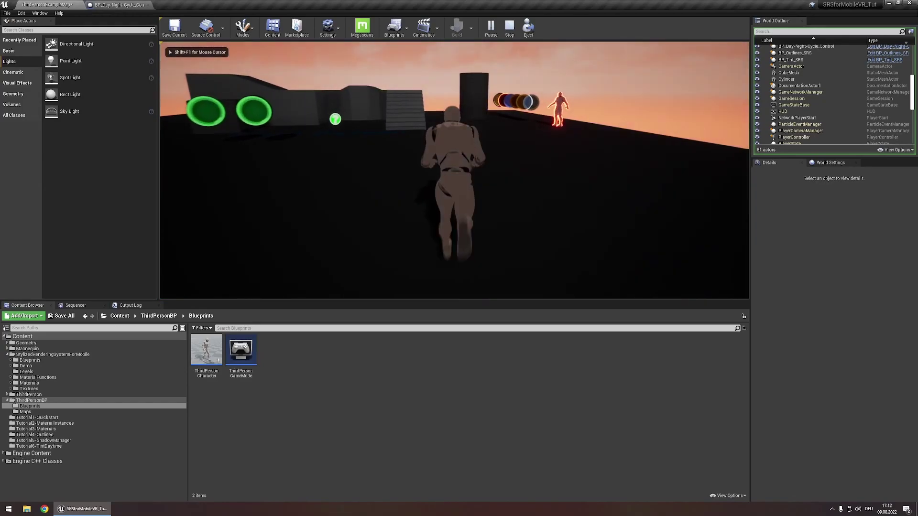
key("w")
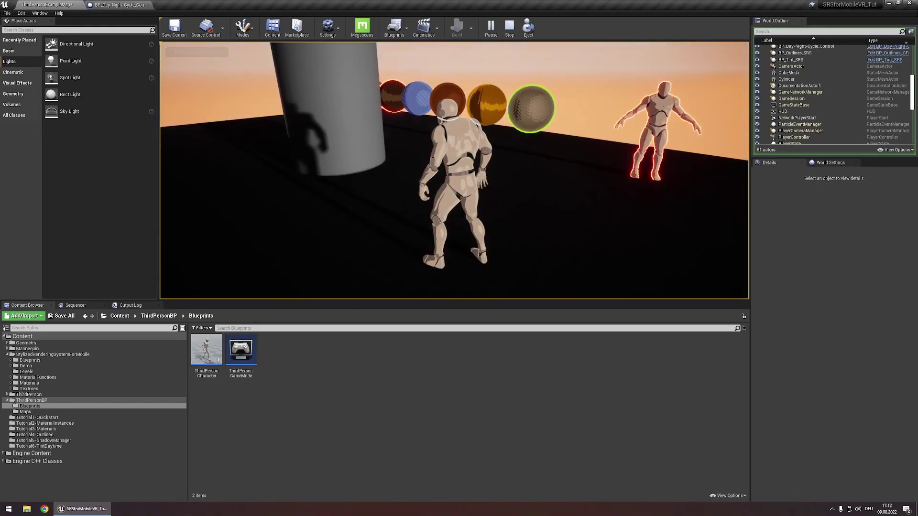
key("w")
key("w")
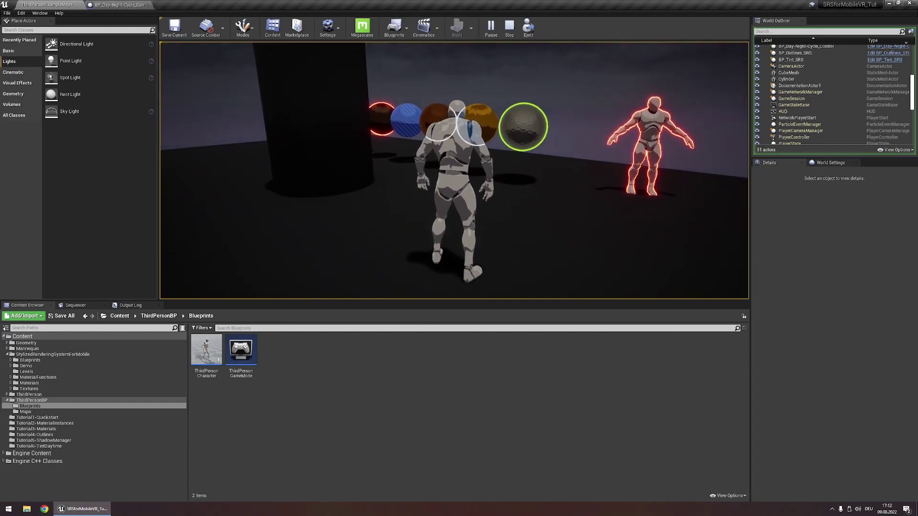
key("d")
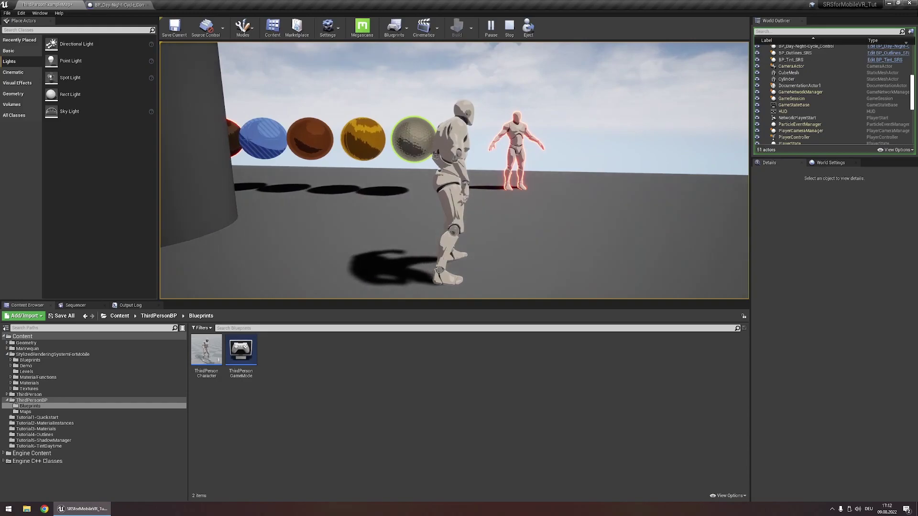
key("w")
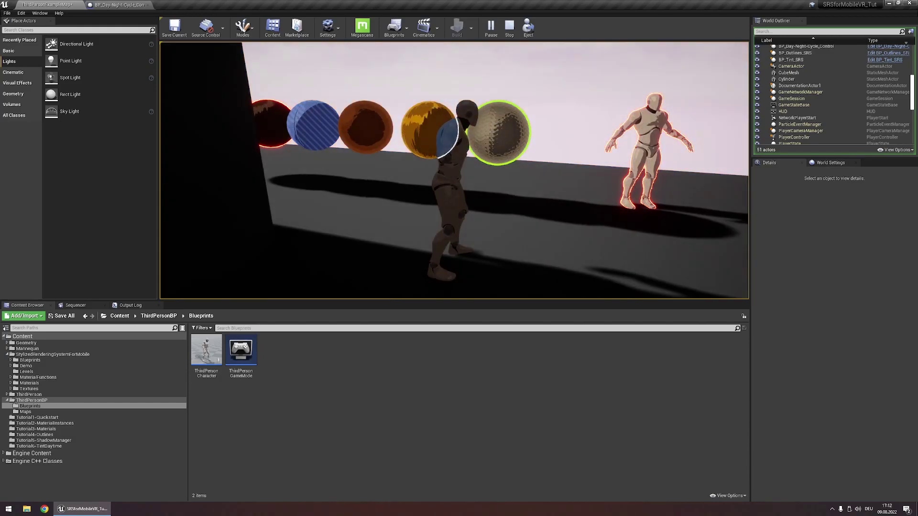
Step: Stop play and set the Tint actor's Sunrise Time to 6 and Sunset Time to 18
key("Escape")
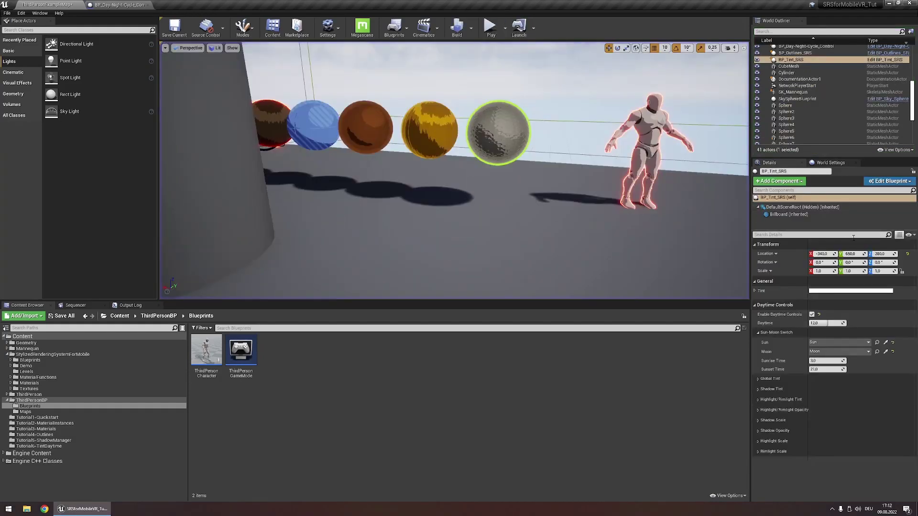
left_click(823, 362)
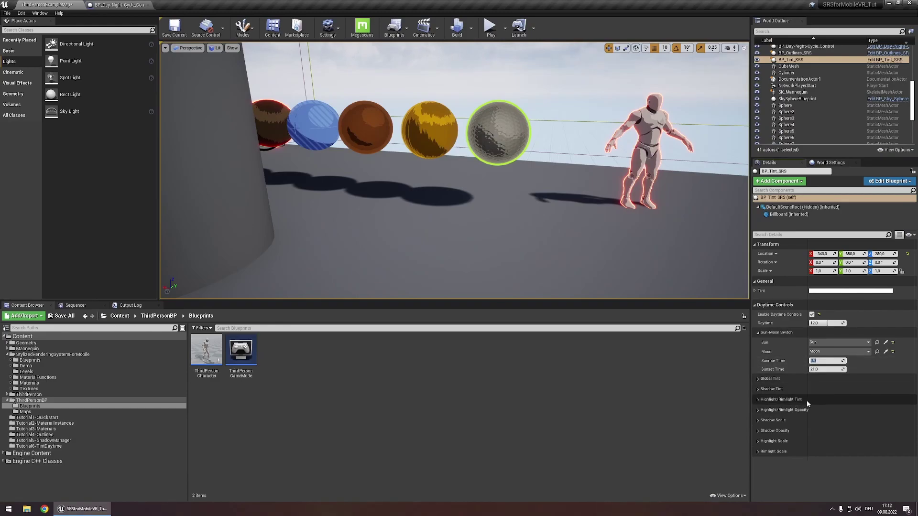
type("6")
key("Tab")
type("16")
left_click(491, 31)
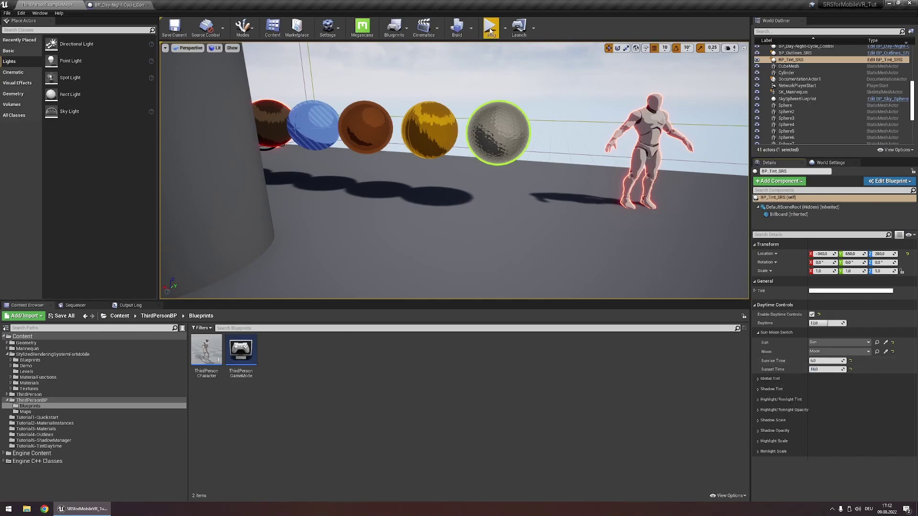
Step: Play the level, run around with W, S and A to watch the new sunset, then stop
left_click(490, 31)
key("w")
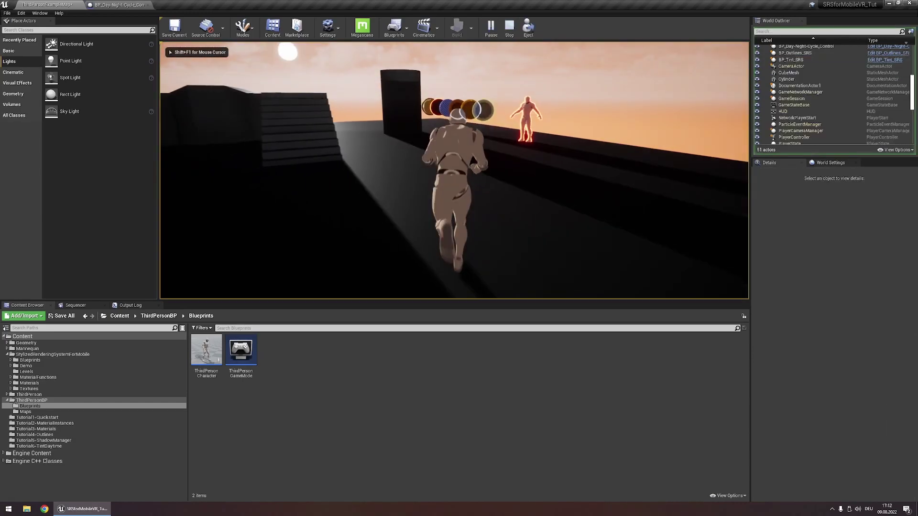
key("w")
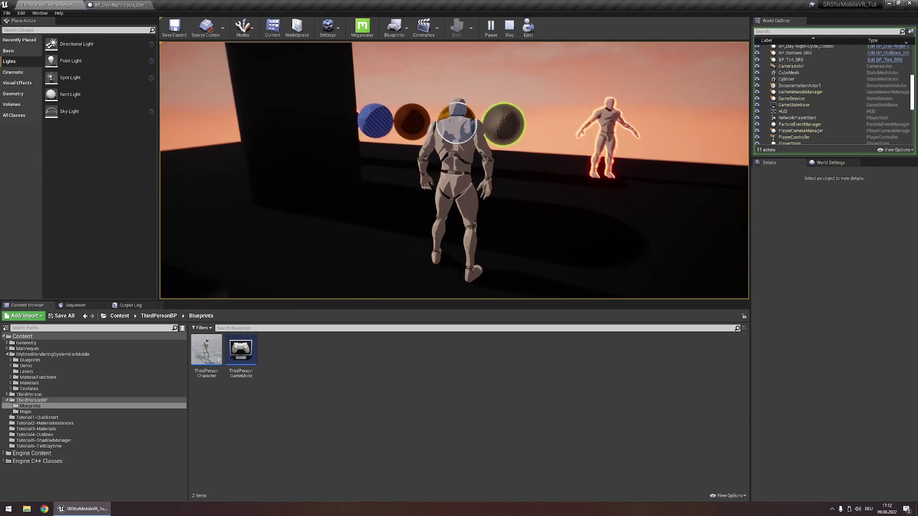
key("s")
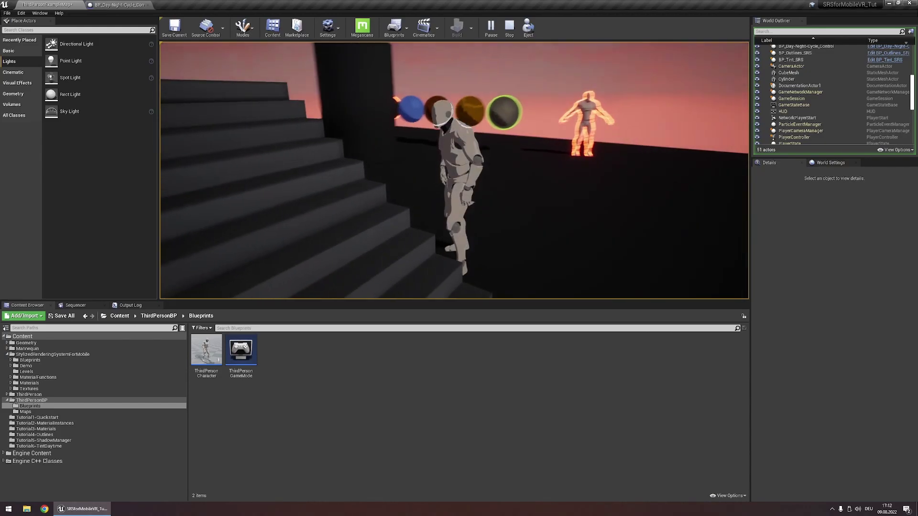
key("a")
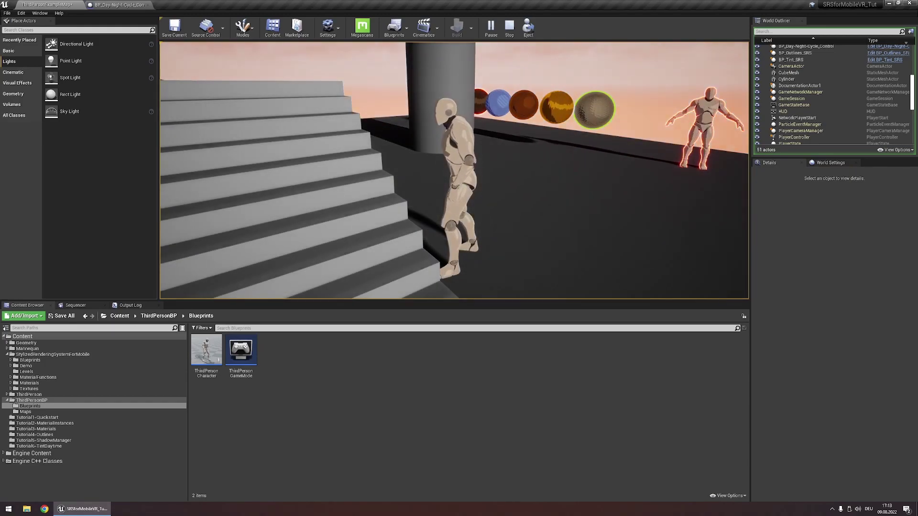
key("Escape")
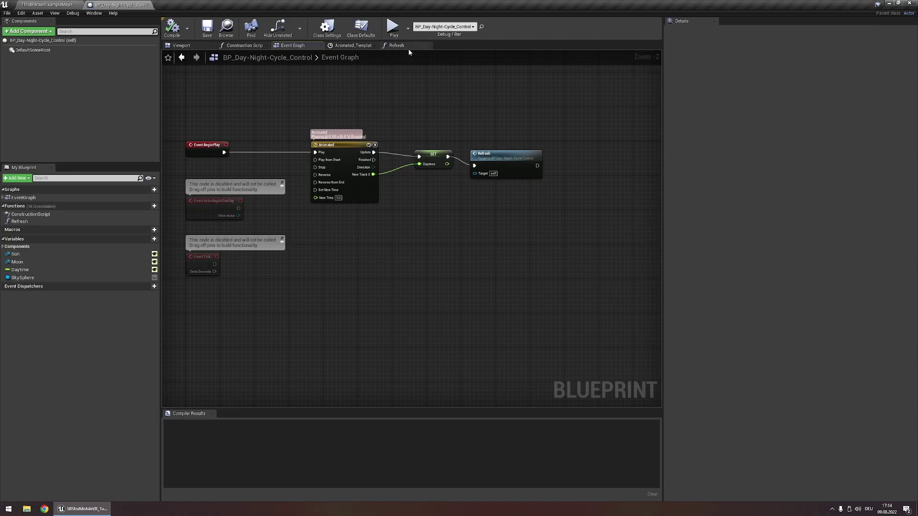
Step: Review the sun rotation nodes in the Refresh function, then look over the blueprint's Event Graph
left_click(396, 45)
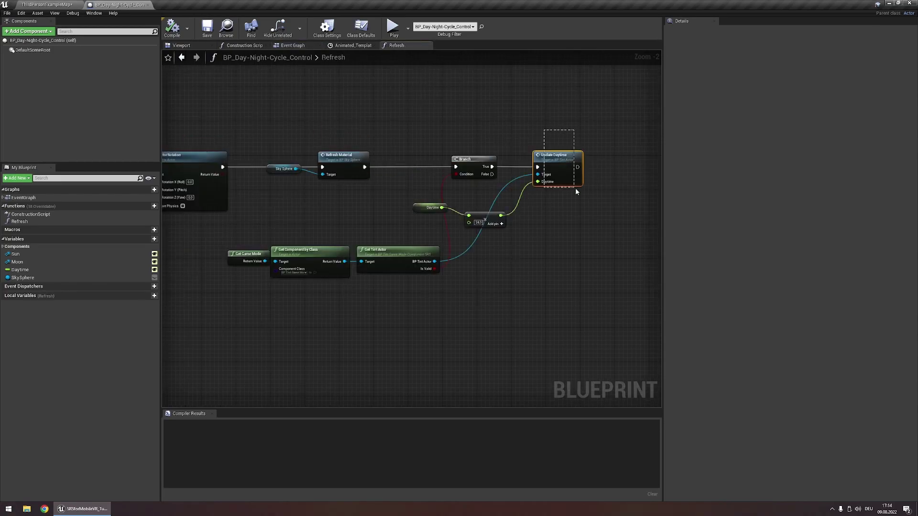
scroll(465, 104, "down", 2)
right_click_drag(465, 104, 502, 109)
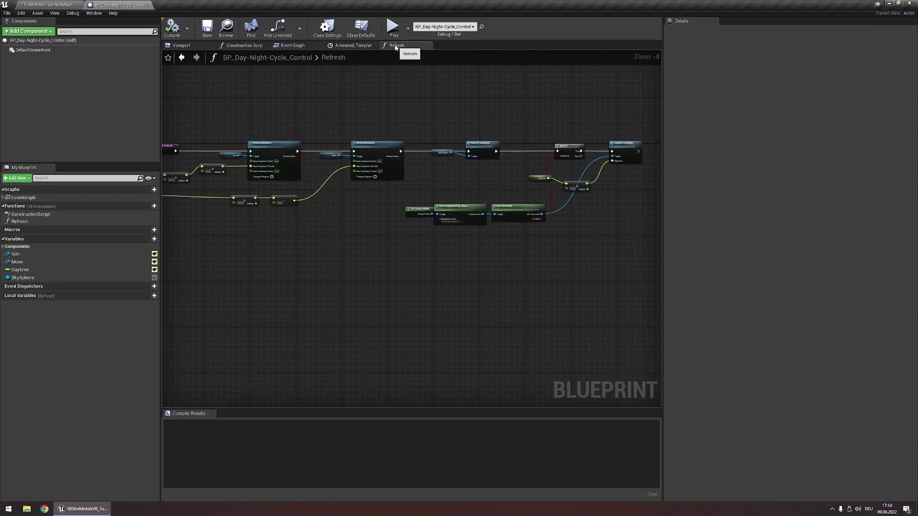
right_click_drag(297, 94, 427, 94)
left_click_drag(286, 122, 516, 213)
left_click(296, 46)
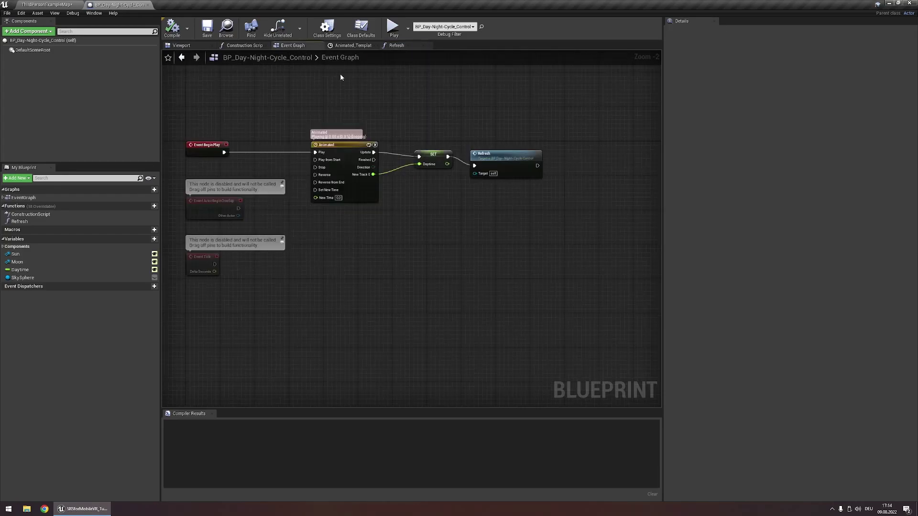
right_click_drag(464, 122, 402, 118)
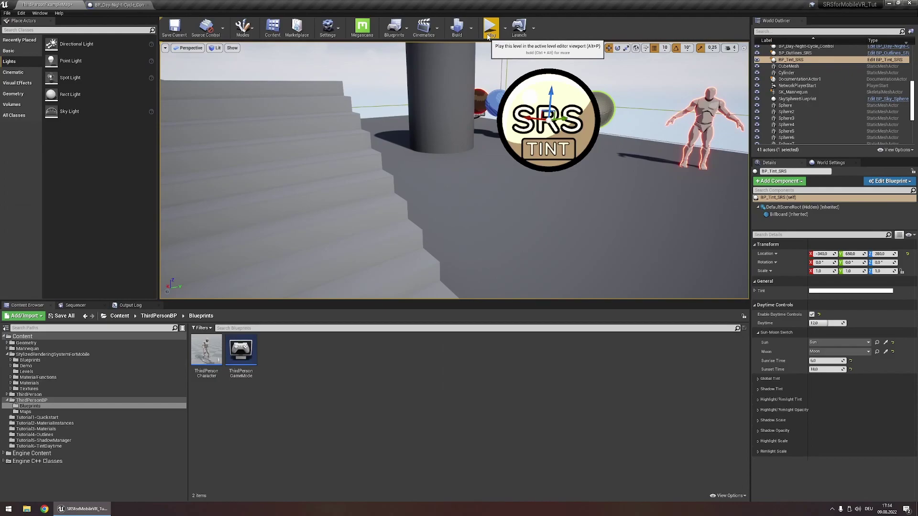
right_click_drag(505, 74, 519, 63)
key("d")
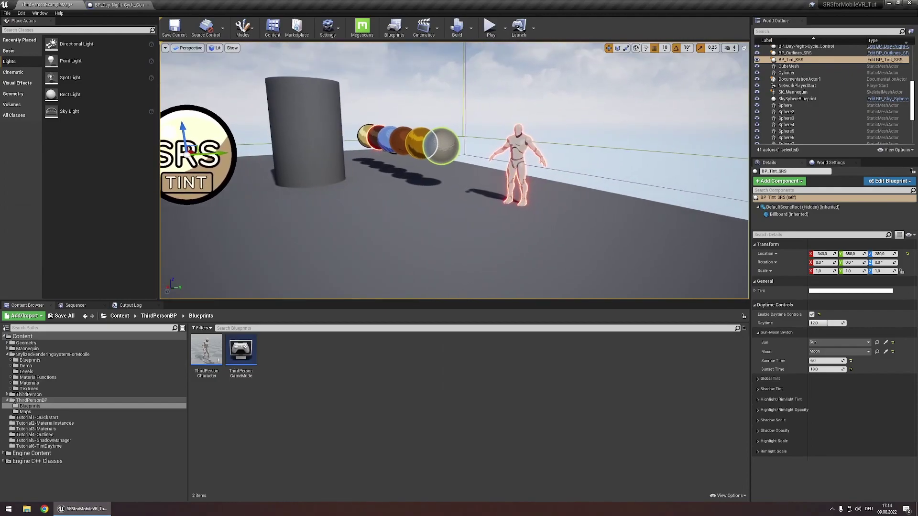
right_click_drag(512, 104, 510, 104)
key("a")
key("w")
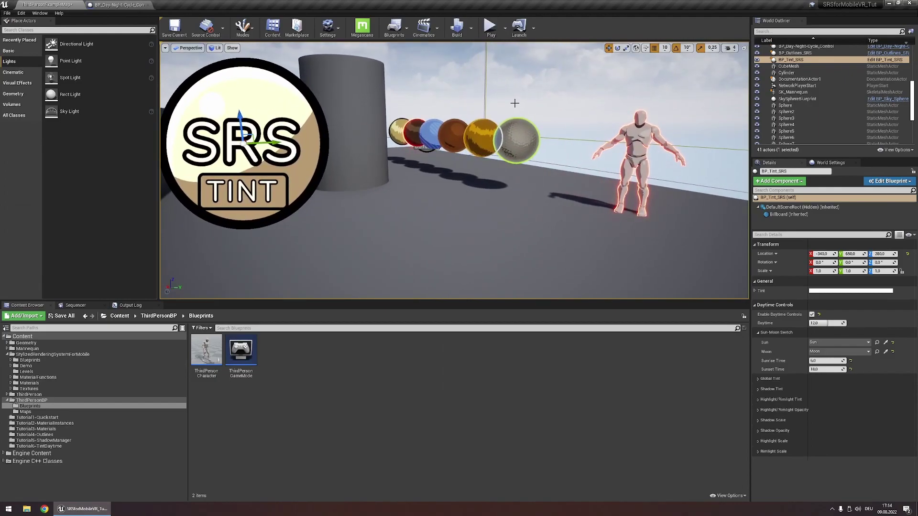
left_click(491, 28)
key("w")
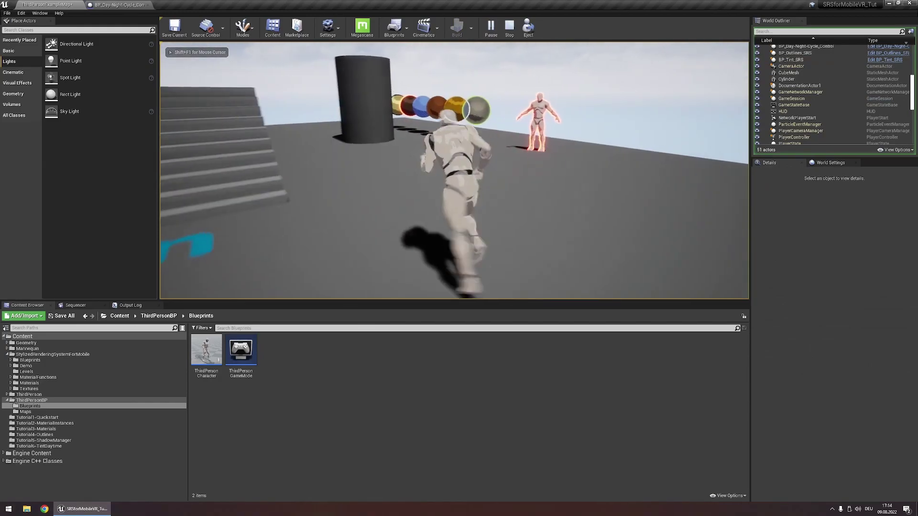
key("a")
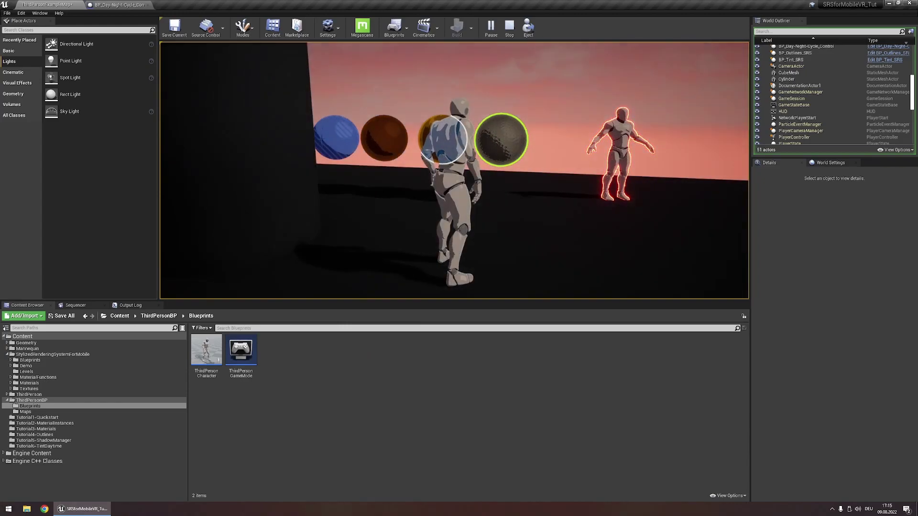
key("Escape")
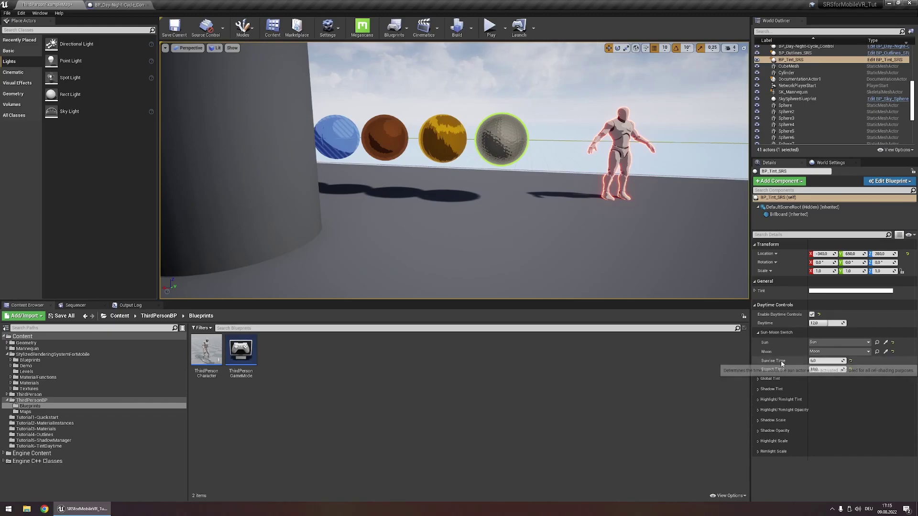
Step: Locate the C_FadeAt3and21 curve from Highlight/Rimlight Opacity and rename it C_FadeAt6and18
left_click(758, 411)
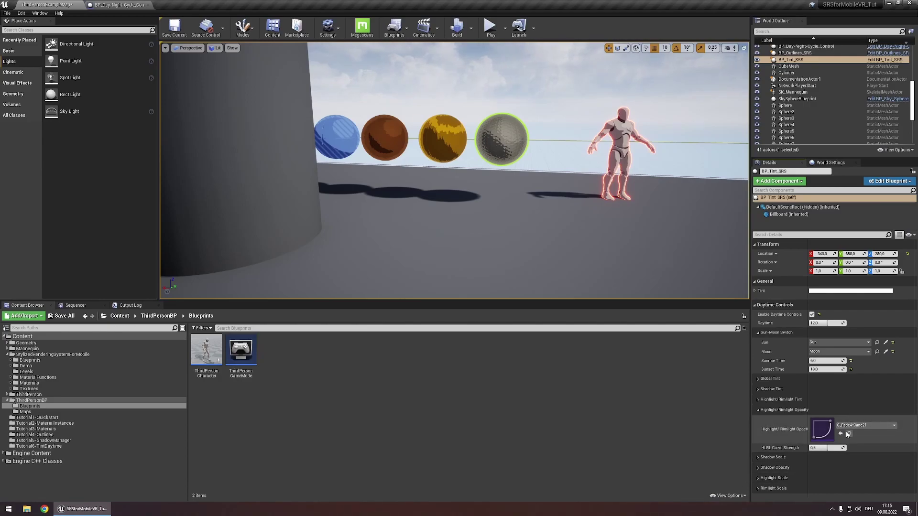
left_click(849, 434)
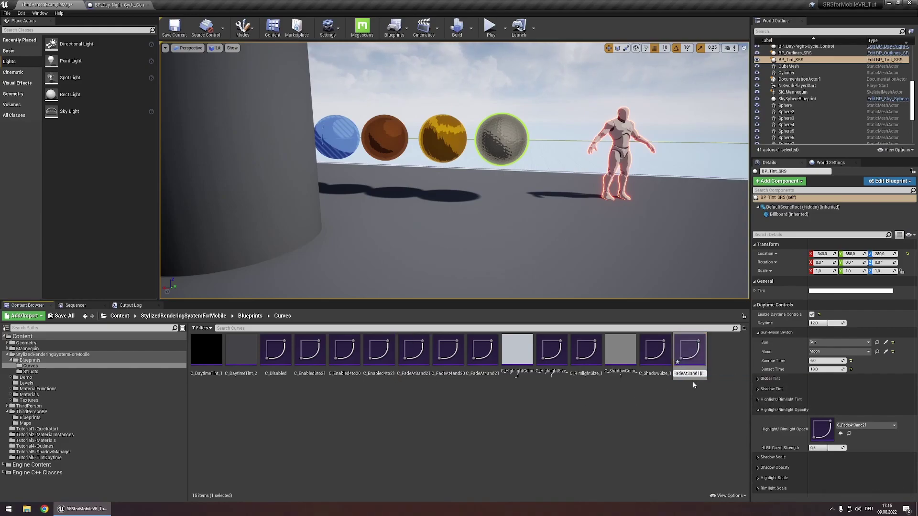
key("Return")
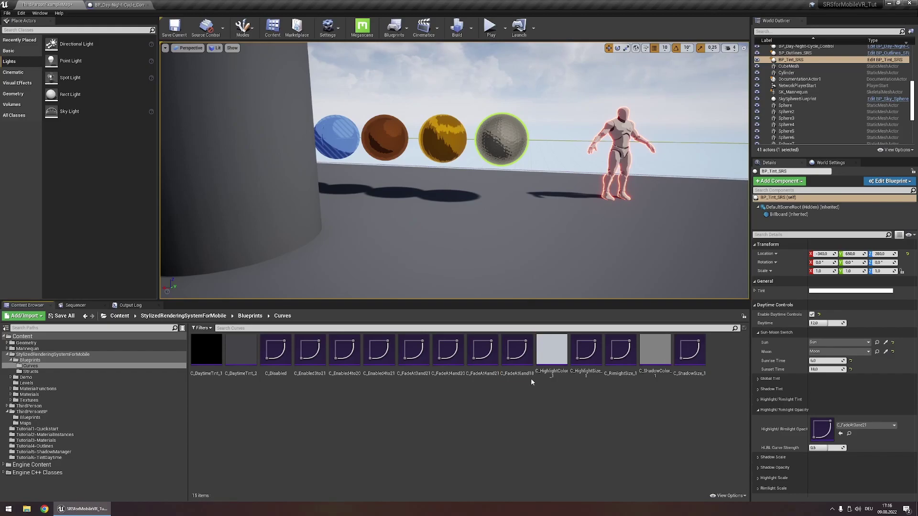
Step: Assign C_FadeAt6and18 to Highlight/Rimlight Opacity and open it in the curve editor
left_click_drag(531, 378, 816, 427)
double_click(517, 352)
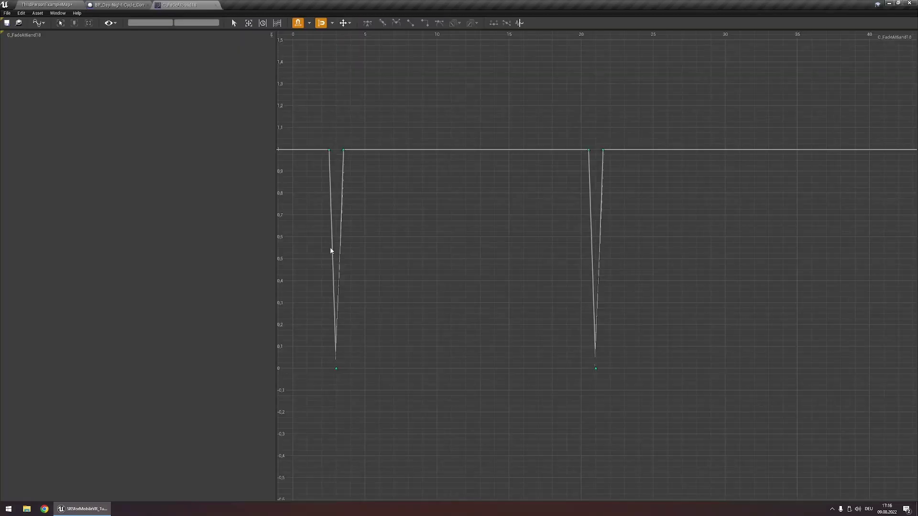
scroll(330, 251, "up", 1)
left_click_drag(295, 118, 614, 158)
left_click_drag(312, 121, 727, 158)
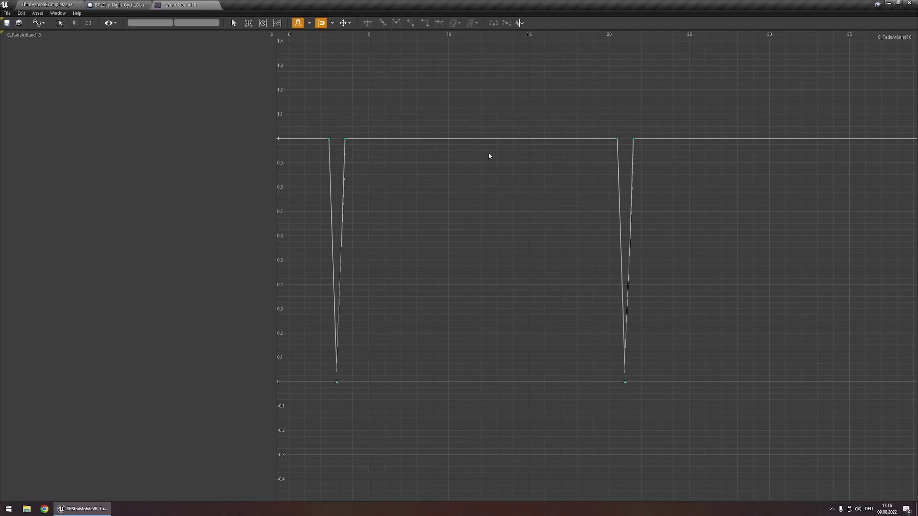
left_click_drag(537, 151, 541, 152)
left_click(616, 274)
Step: Retime the second dip's keys to times 18, 17.5 and 18.5
left_click_drag(617, 360, 632, 388)
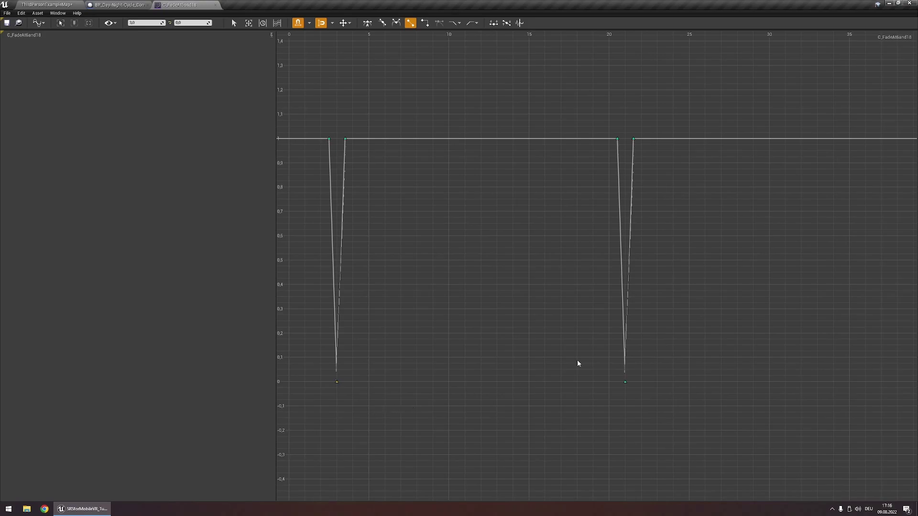
left_click_drag(578, 362, 703, 421)
type("18")
key("Return")
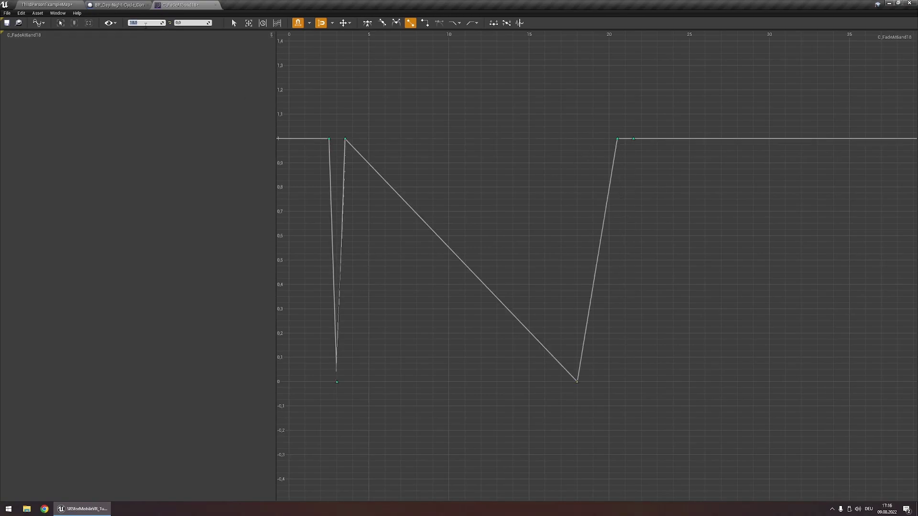
left_click_drag(595, 117, 626, 157)
left_click(143, 23)
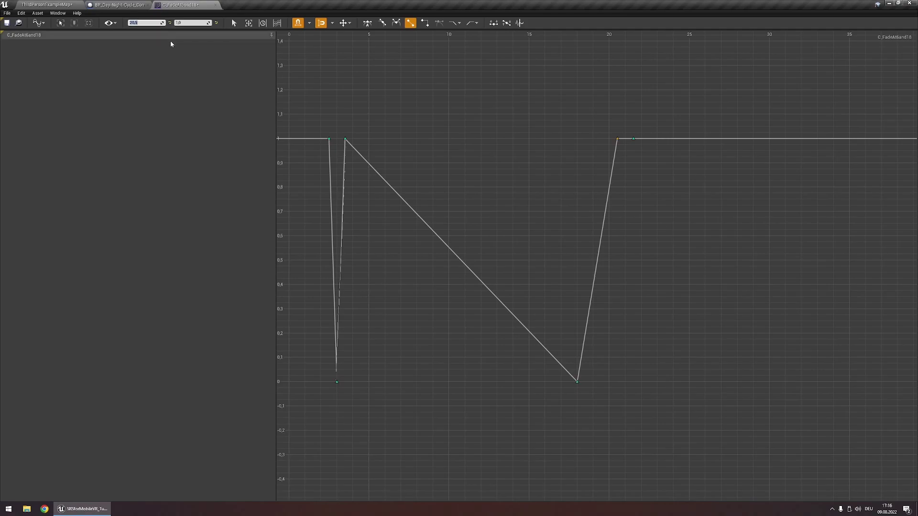
type("17")
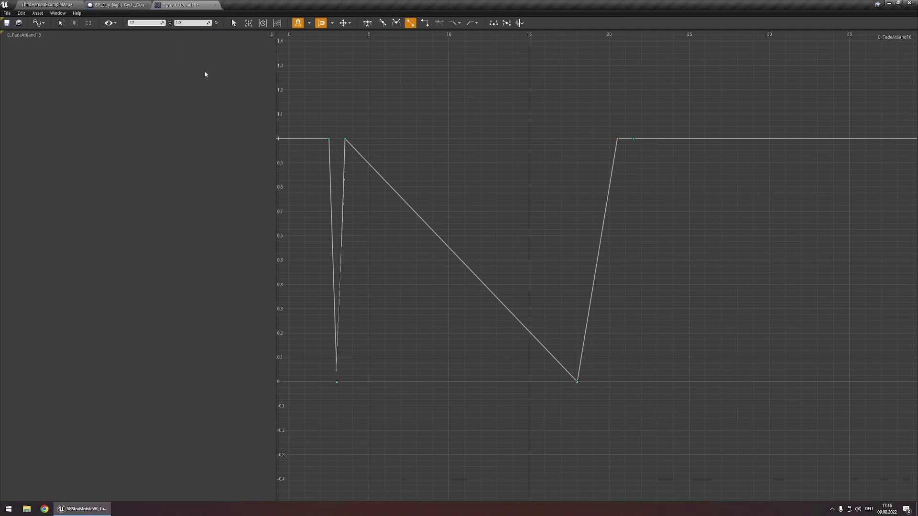
key("Return")
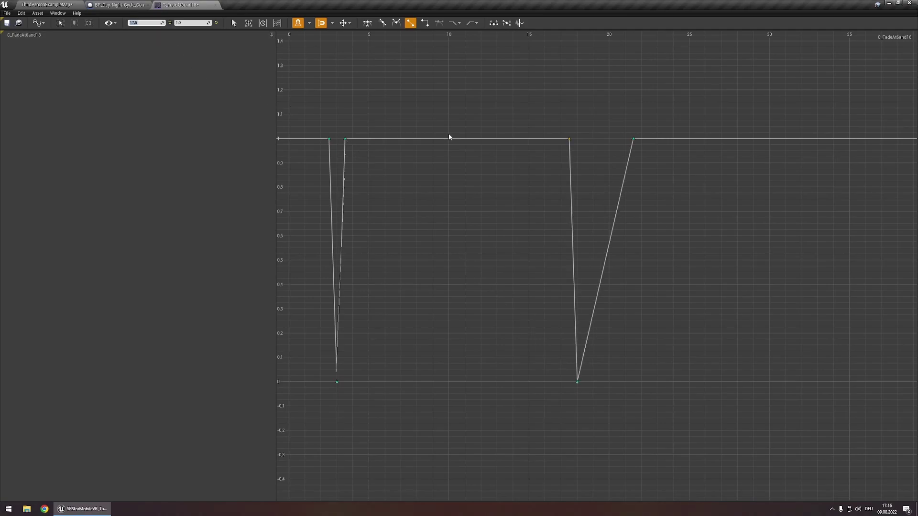
left_click(597, 163)
left_click(634, 139)
type("18,5")
key("Return")
Step: Retime the first dip's keys to times 6, 5.5 and 6.5, then save the curve
left_click(383, 132)
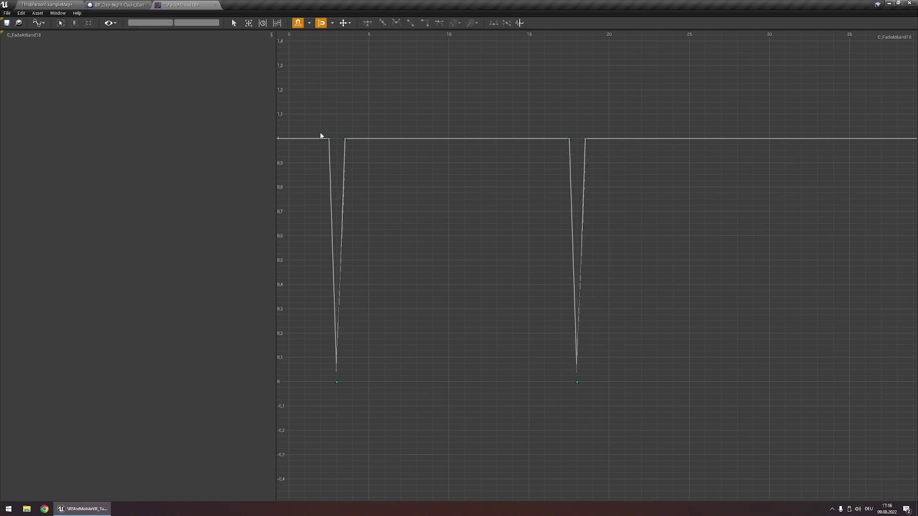
left_click(337, 382)
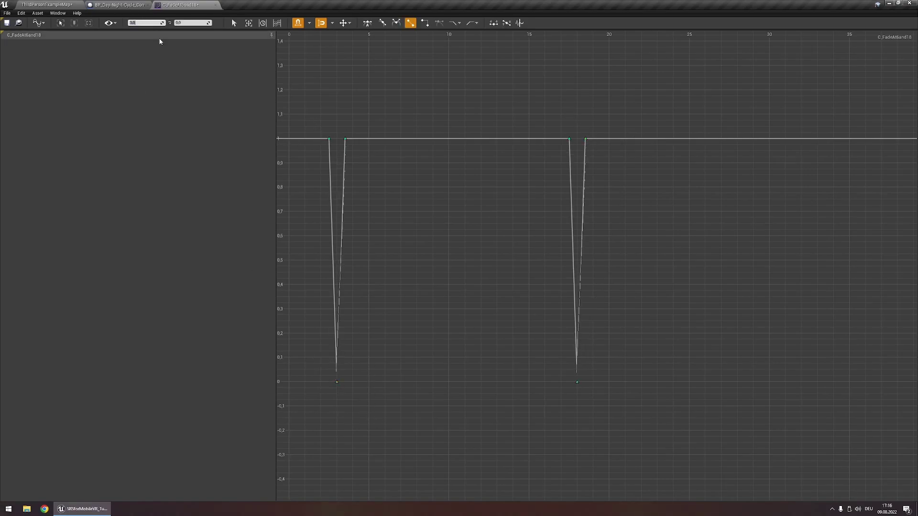
type("6")
key("Return")
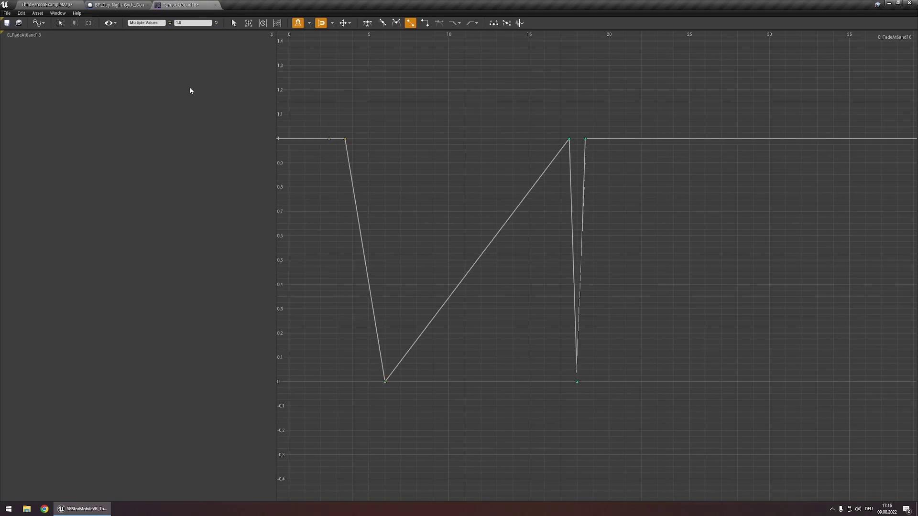
left_click(319, 104)
left_click(345, 139)
left_click(151, 23)
type("5,5")
key("Return")
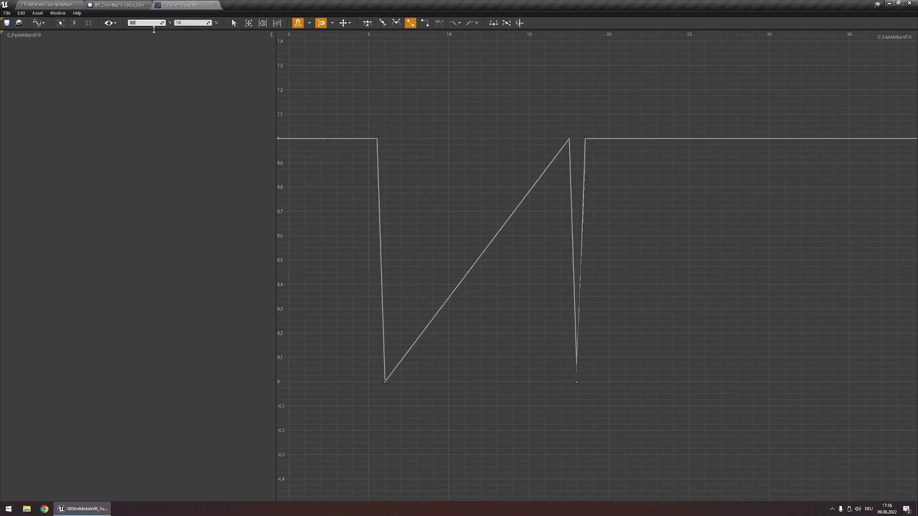
type("6,5")
key("Return")
left_click(420, 111)
key("ctrl+s")
Step: Set the Tint actor's HLRL Curve Strength to 1.0 and preview Daytime around 5.5
left_click(43, 5)
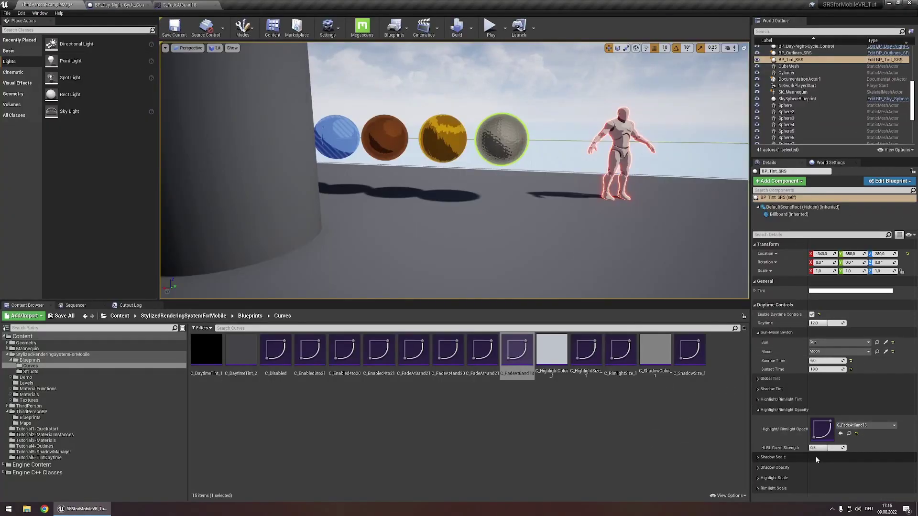
left_click_drag(826, 449, 848, 449)
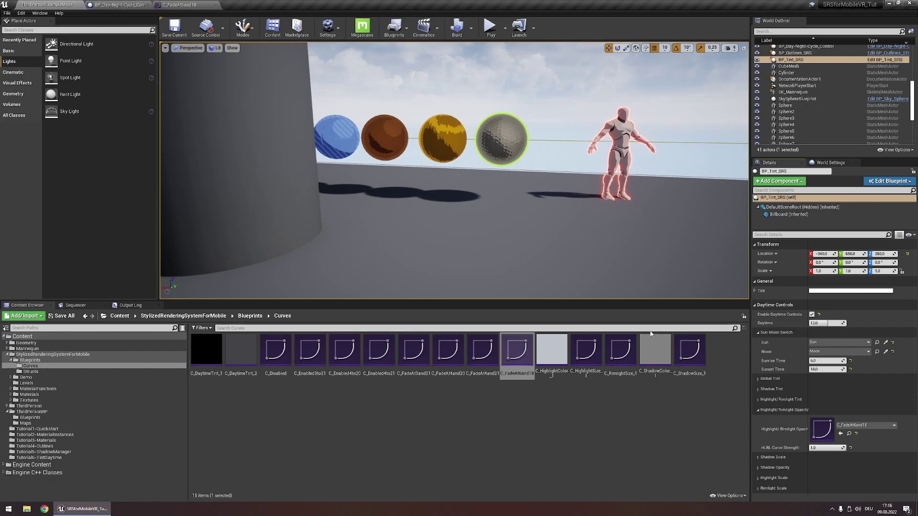
left_click_drag(827, 323, 819, 323)
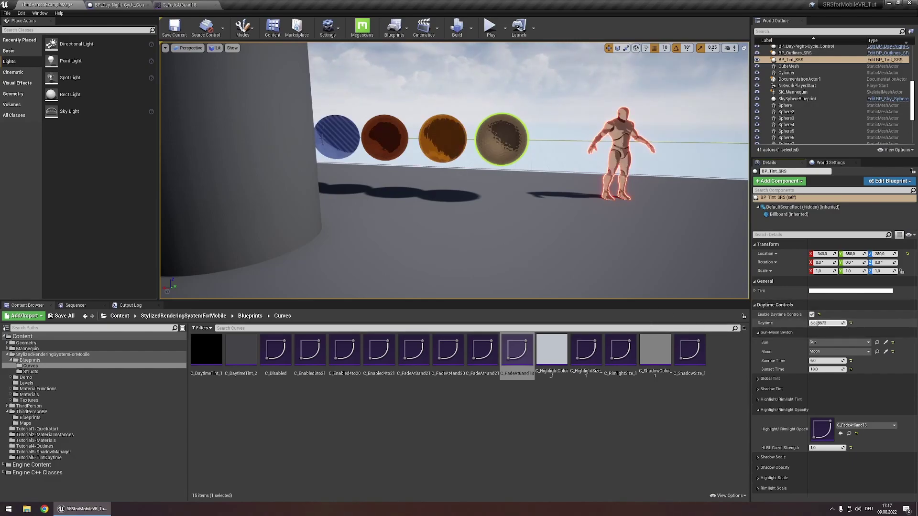
left_click(819, 324)
type("5.5")
key("Return")
left_click_drag(818, 324, 819, 323)
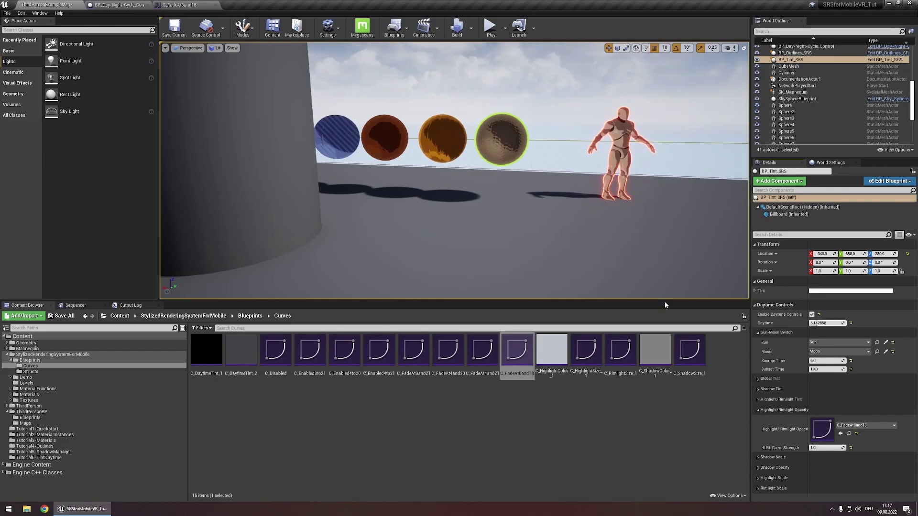
Step: Choose C_FadeAt6and18 for Shadow Opacity By Daytime, edit SO Curve Strength, and move Daytime later
left_click(758, 411)
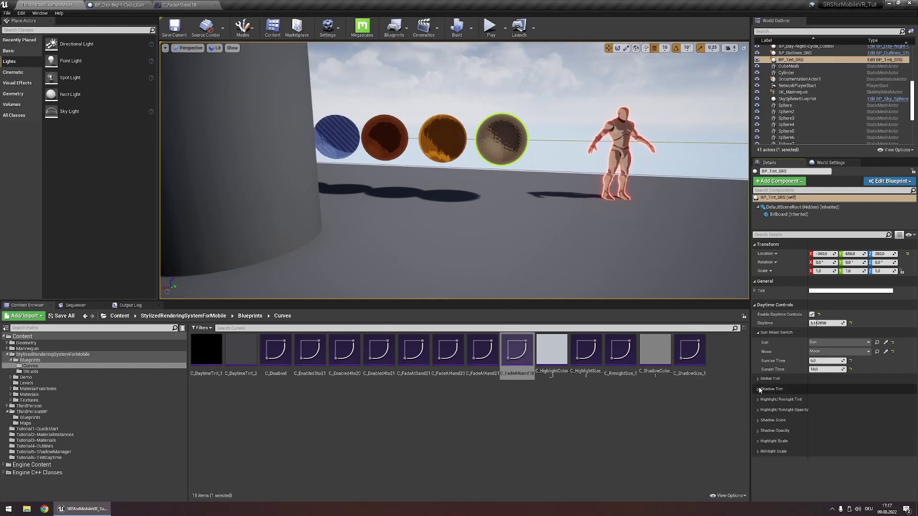
left_click(758, 431)
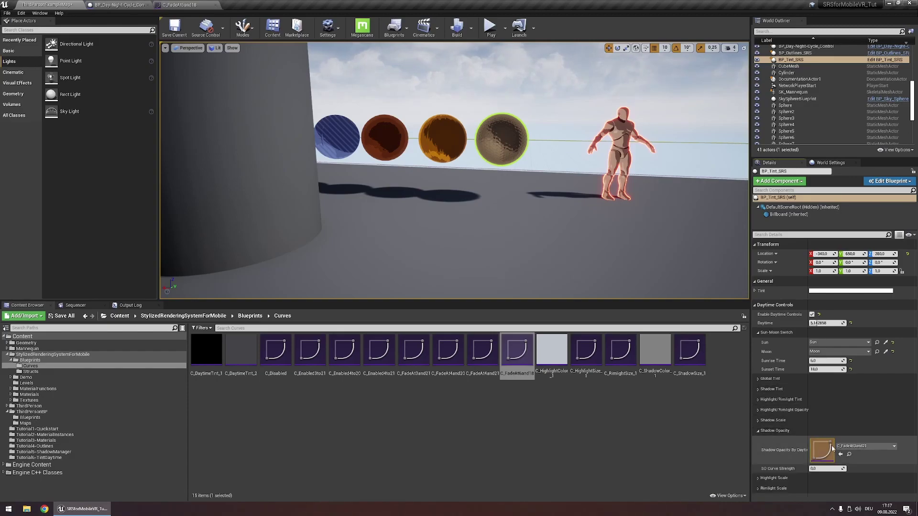
left_click(864, 446)
scroll(849, 416, "down", 2)
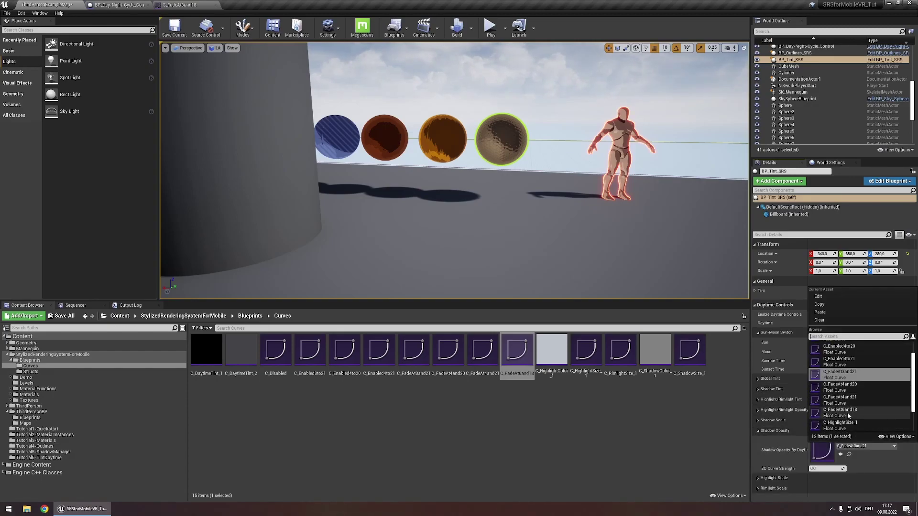
left_click(840, 412)
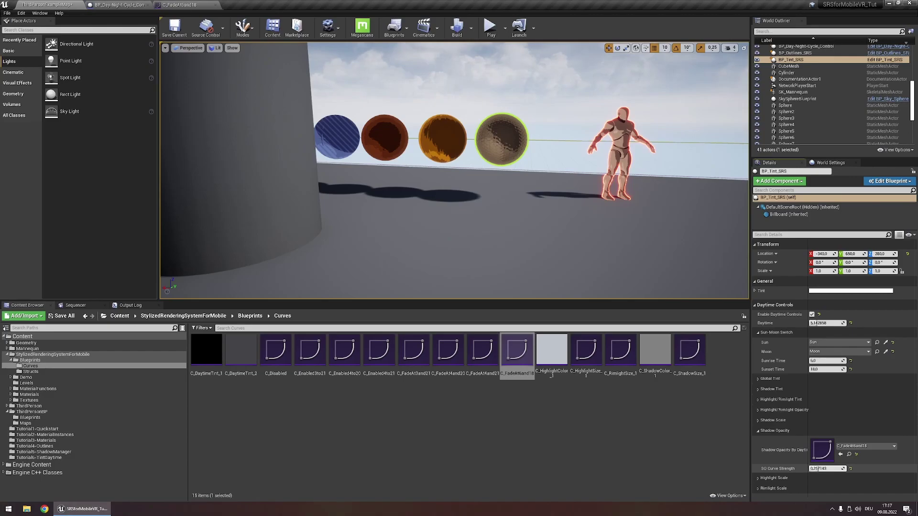
left_click(819, 470)
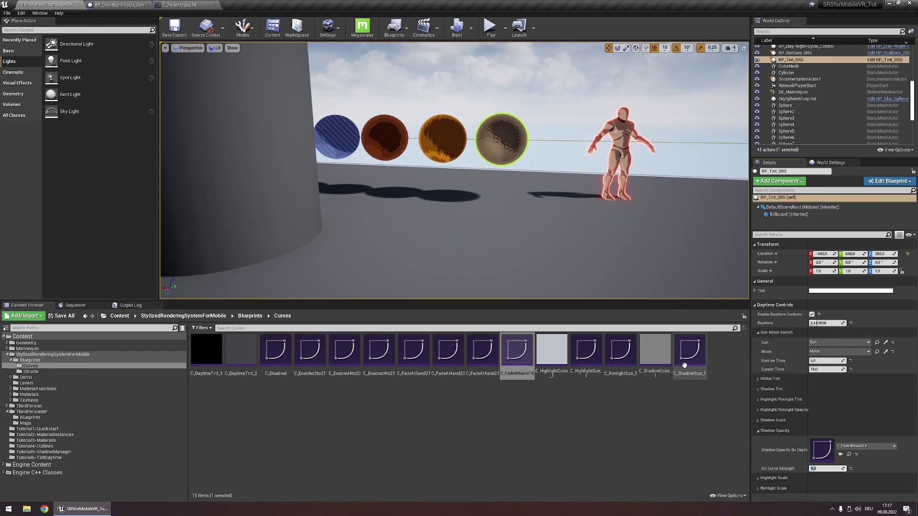
left_click_drag(827, 323, 837, 323)
Step: Play the level and run the character toward the spheres to watch the sunset lighting
left_click(491, 26)
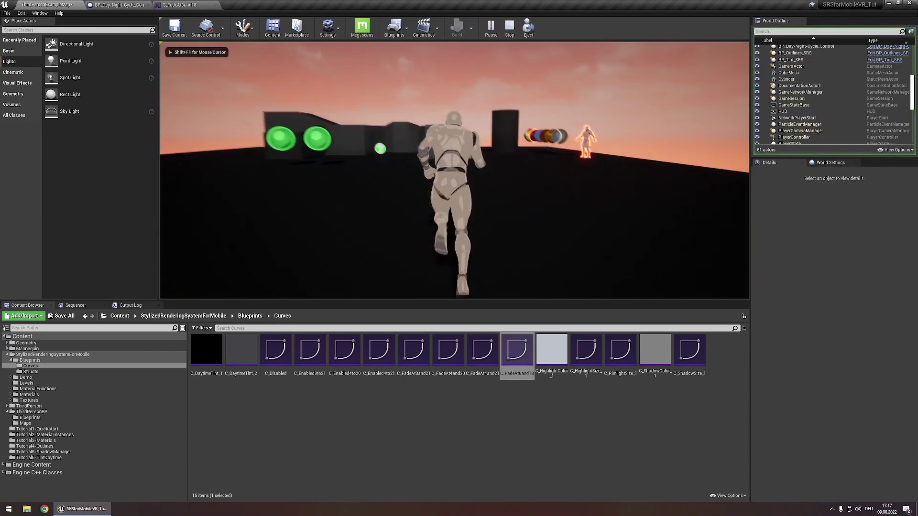
key("w")
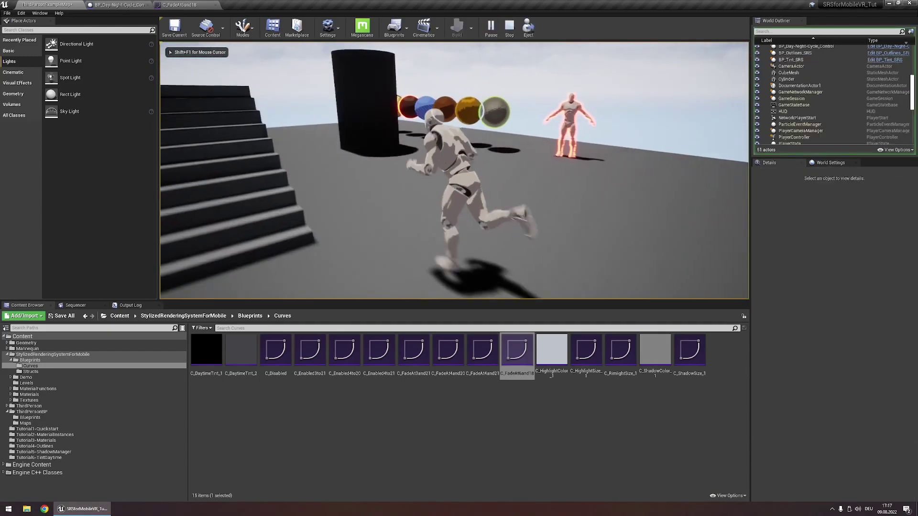
key("w")
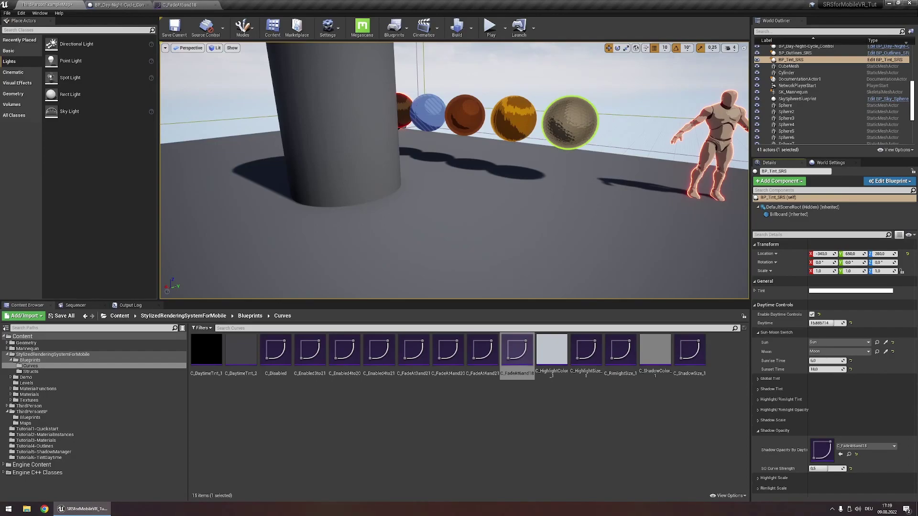
Step: Duplicate C_FadeAt3and21 as C_SmallHighlightsAtNight and assign it to Highlight Scale By Daytime
left_click(774, 478)
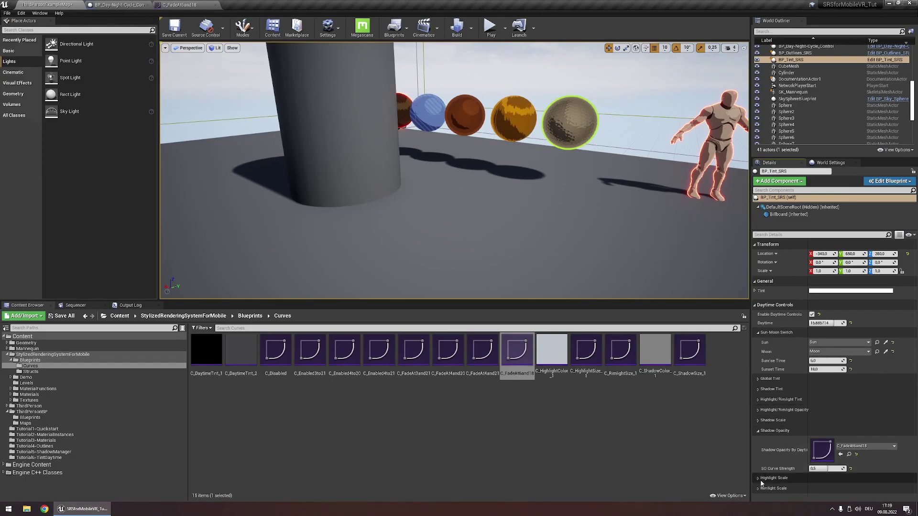
left_click(774, 431)
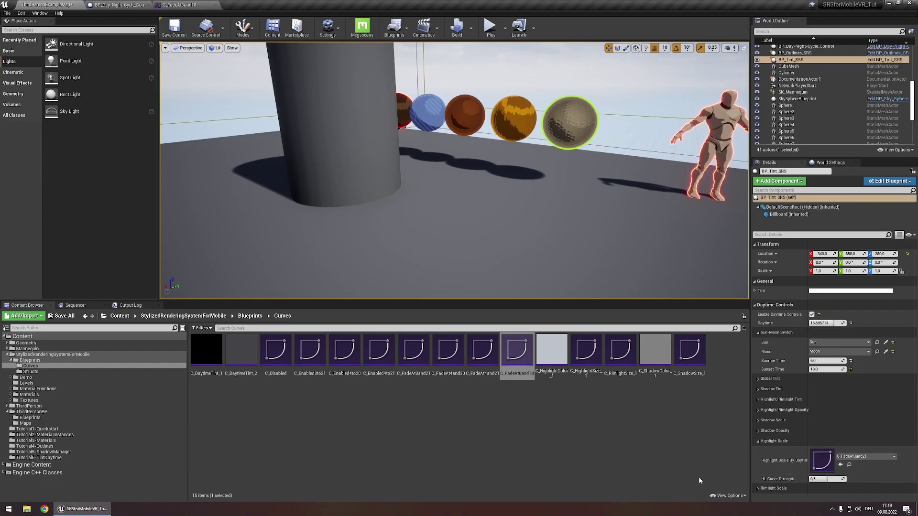
left_click(535, 458)
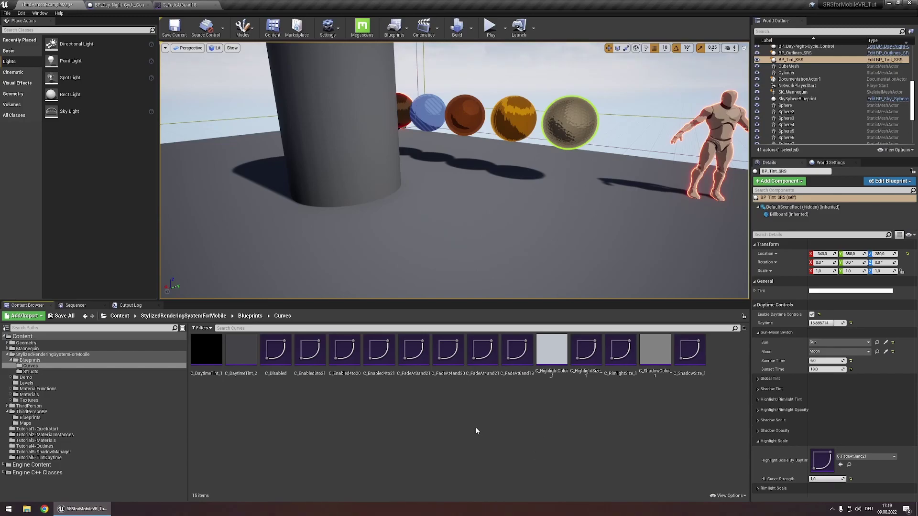
left_click(420, 364)
key("ctrl+w")
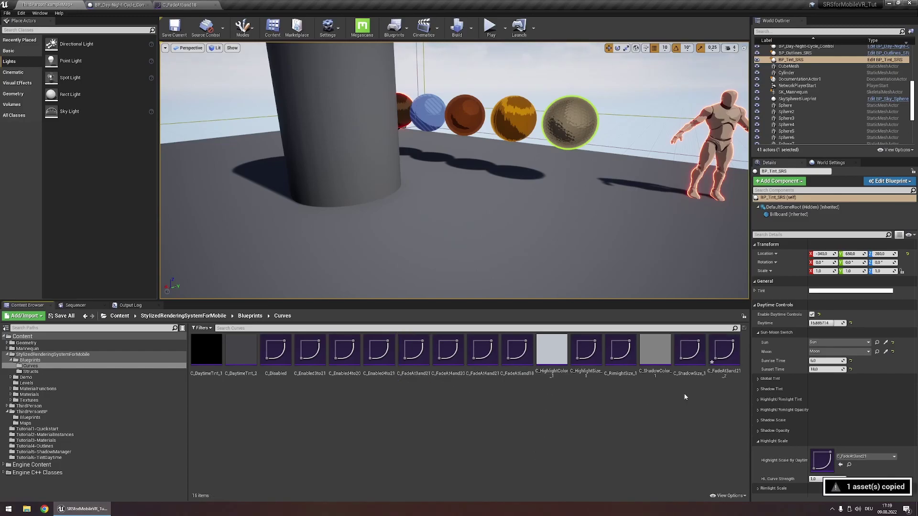
type("C_Smal")
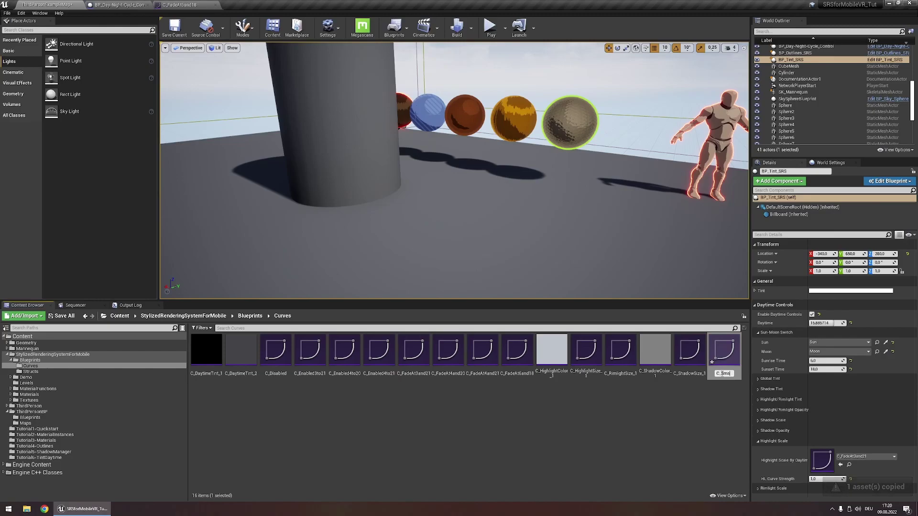
type("lHighlightsAtNig")
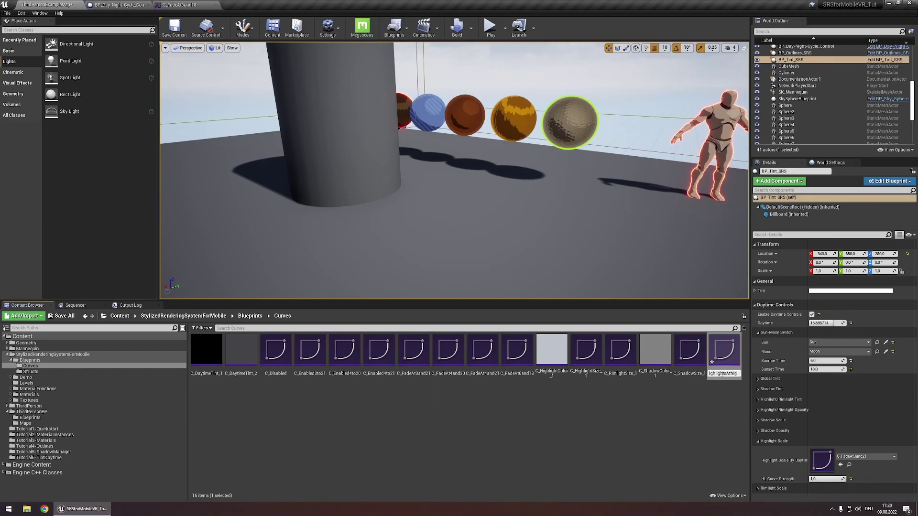
type("ht")
key("Return")
left_click_drag(724, 353, 815, 471)
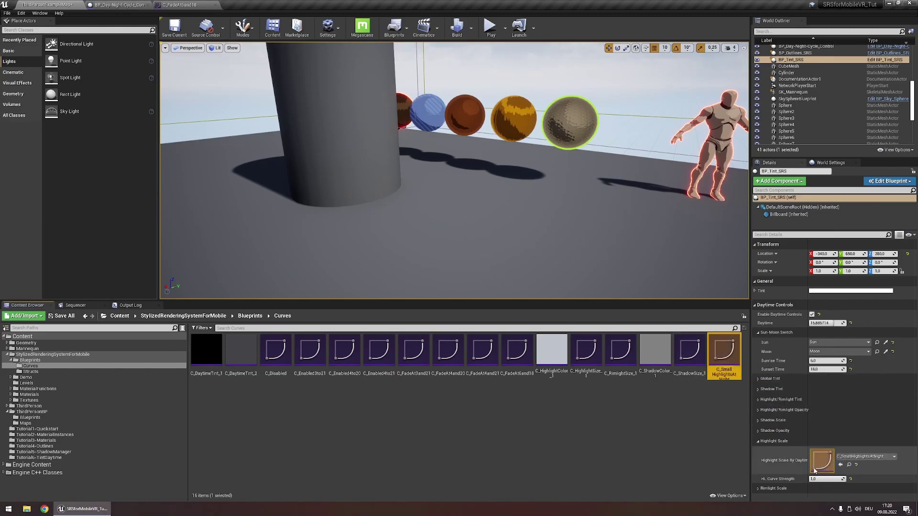
Step: In C_SmallHighlightsAtNight, delete both zero-value keys and move the 20.5 key to time 18
double_click(723, 356)
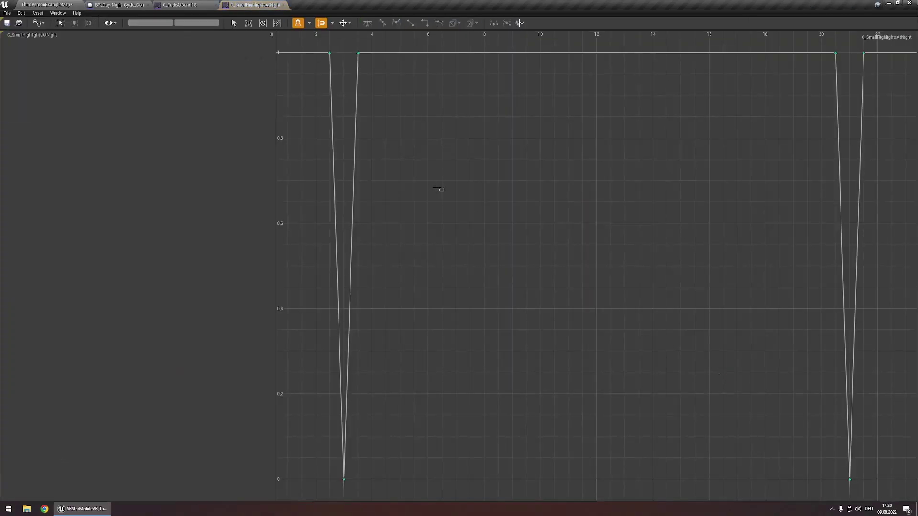
left_click_drag(361, 461, 889, 488)
key("Delete")
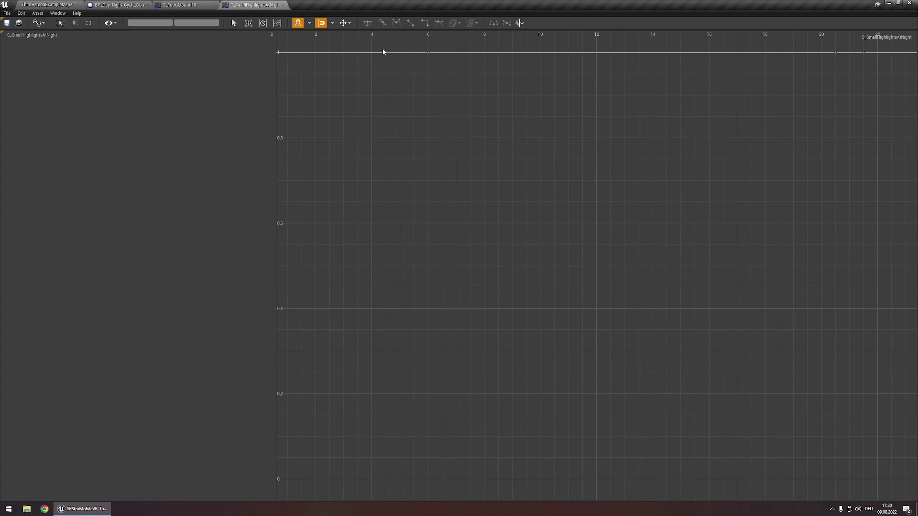
left_click(428, 52)
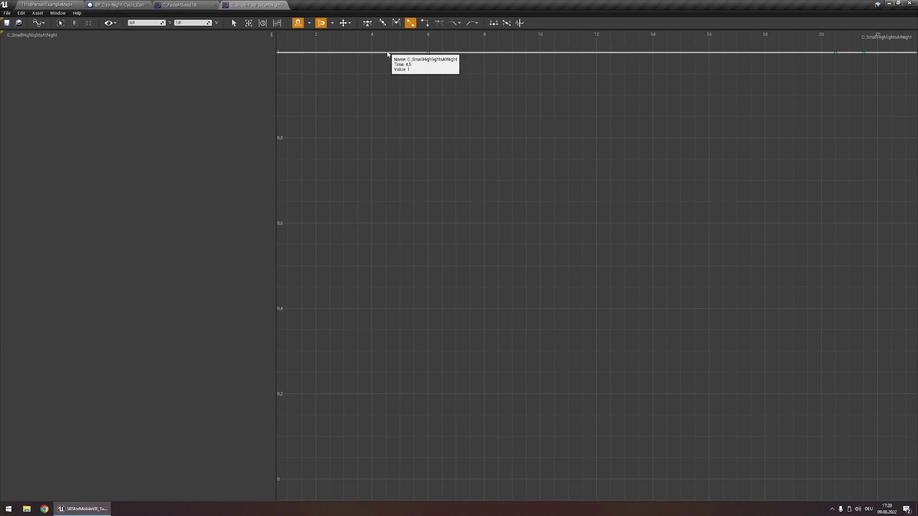
left_click(563, 88)
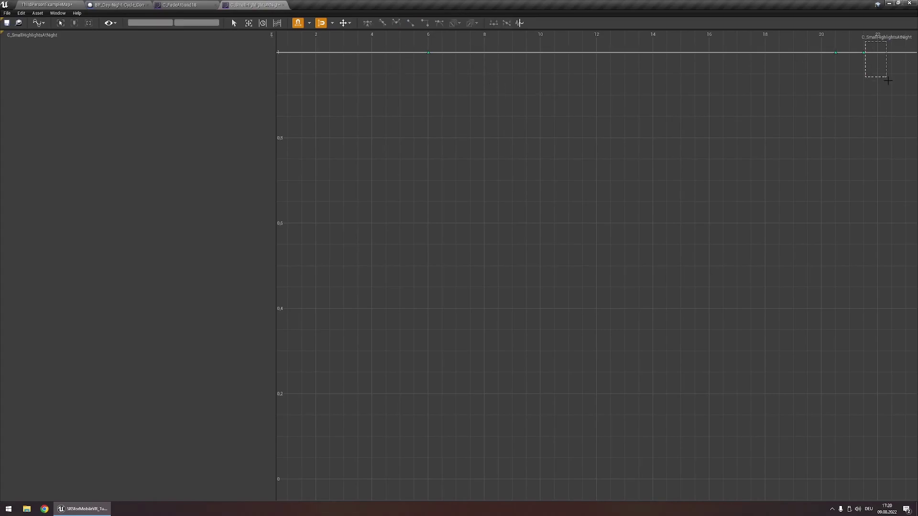
left_click_drag(888, 80, 829, 77)
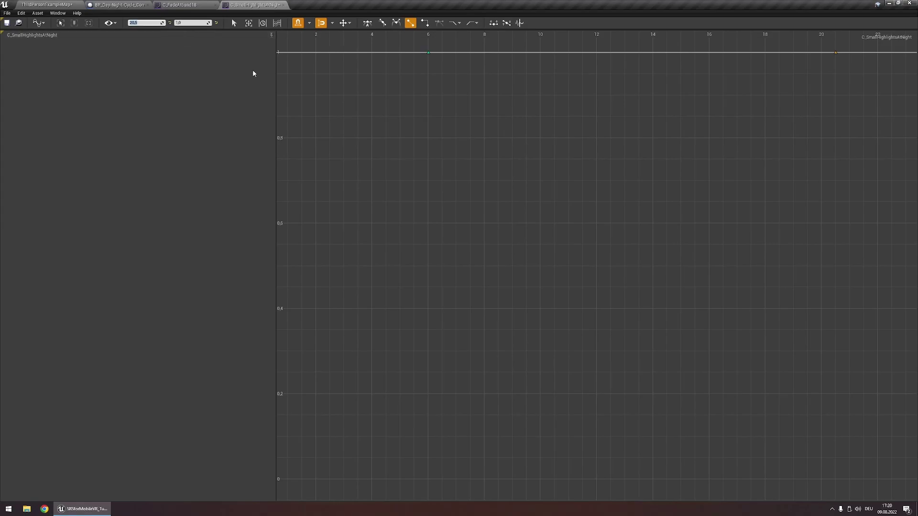
type("18")
key("Return")
left_click(389, 110)
scroll(389, 111, "down", 2)
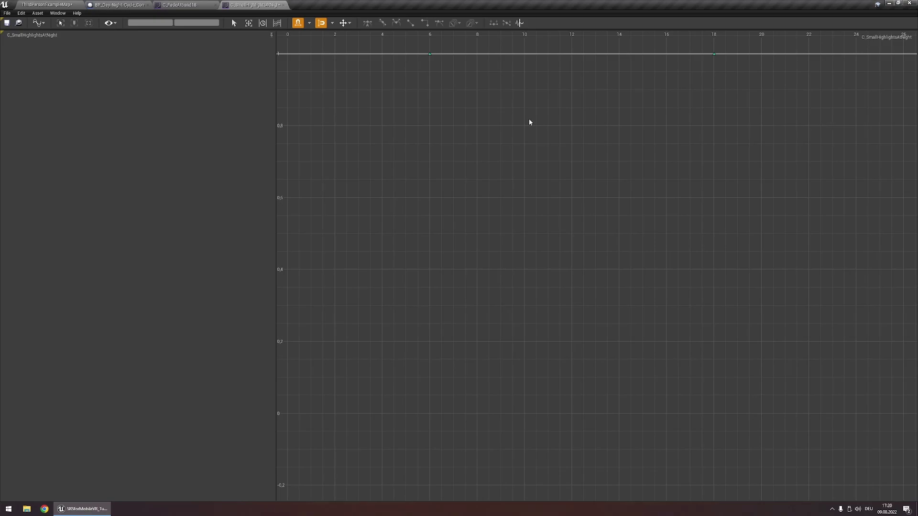
right_click(287, 129)
Step: Add new curve keys at time 0 and time 24
left_click(308, 154)
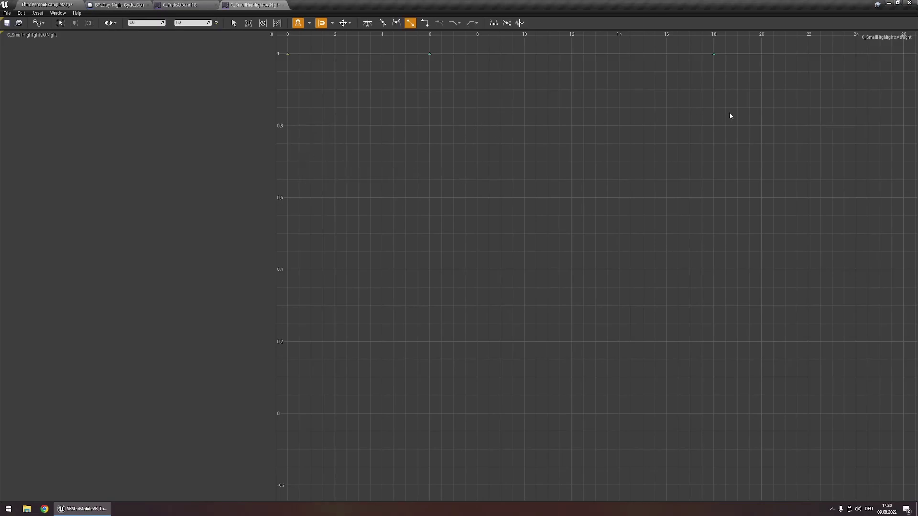
right_click(799, 110)
right_click(802, 54)
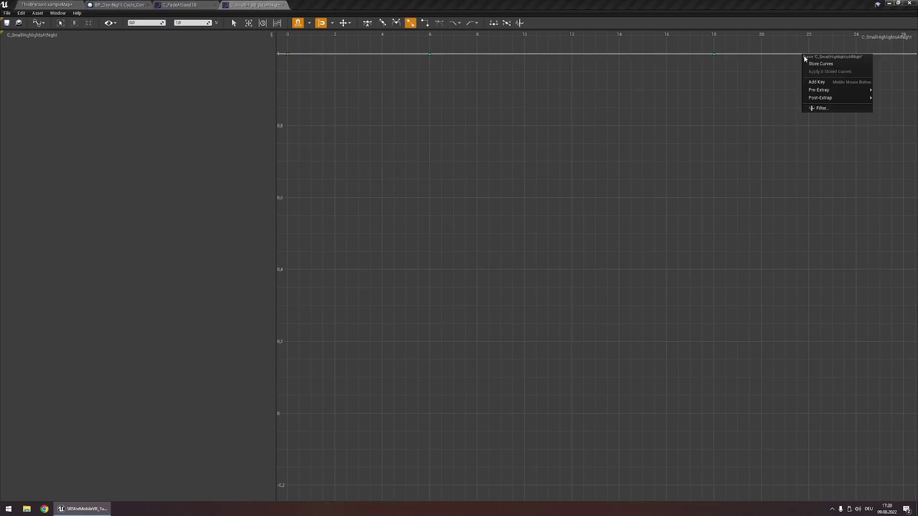
left_click(819, 63)
left_click(159, 23)
type("24")
key("Return")
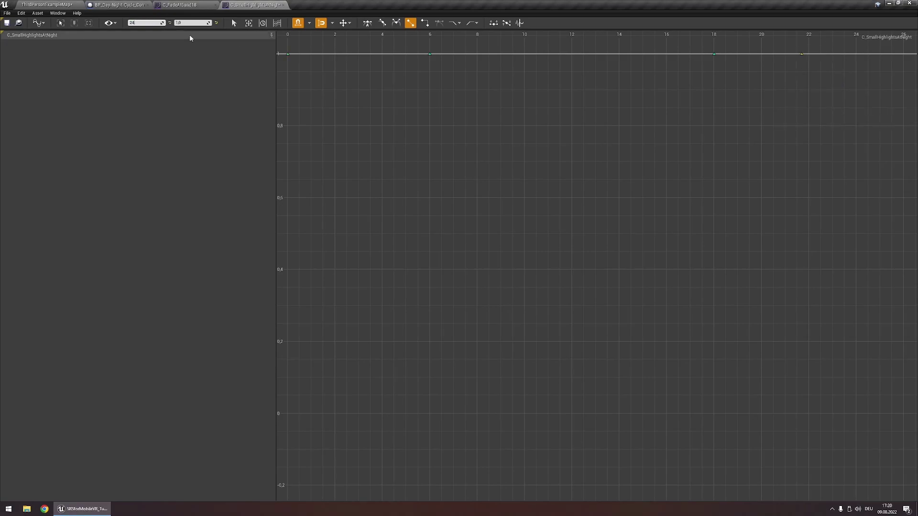
Step: Set the start and end keys at times 0 and 24 to value 0.6
left_click_drag(287, 54, 311, 71)
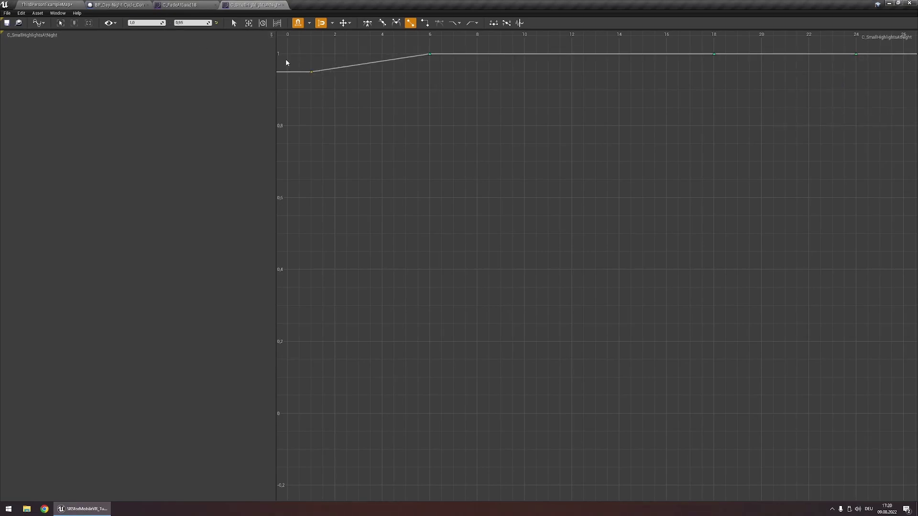
key("Tab")
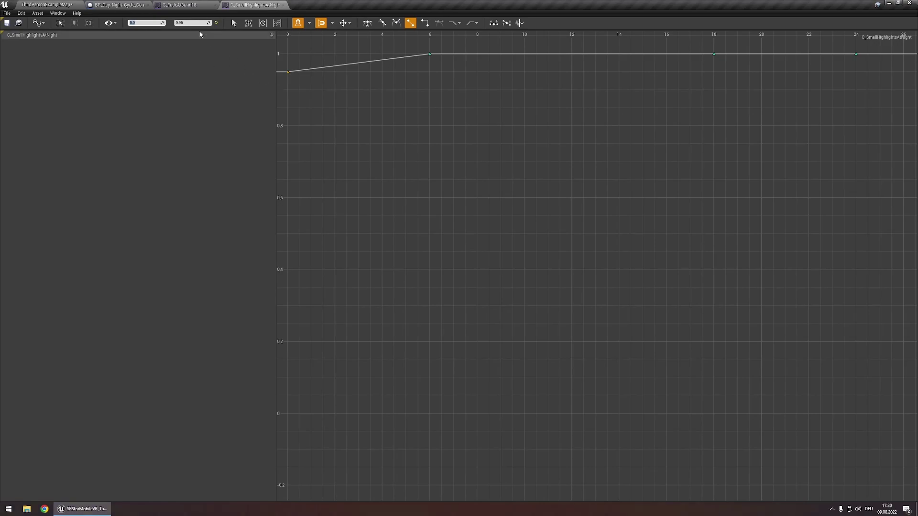
type("0")
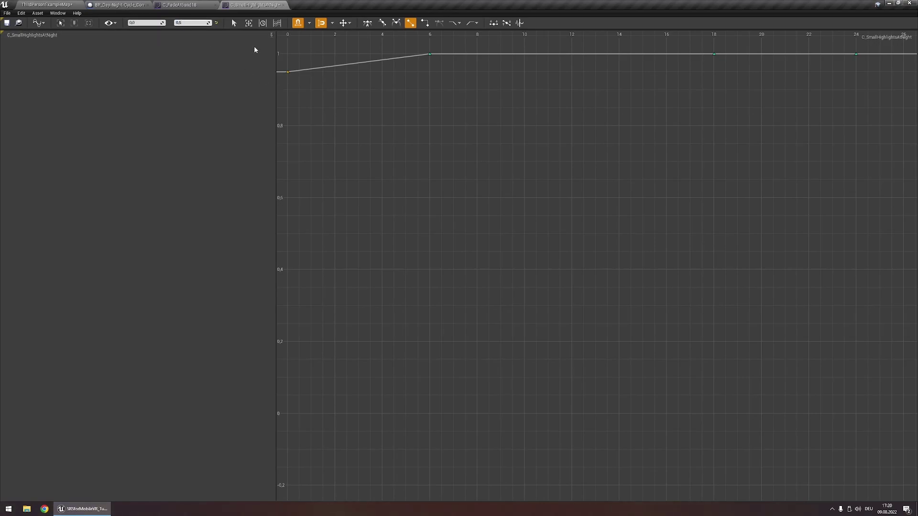
type(",5")
key("BackSpace")
type("6")
key("Return")
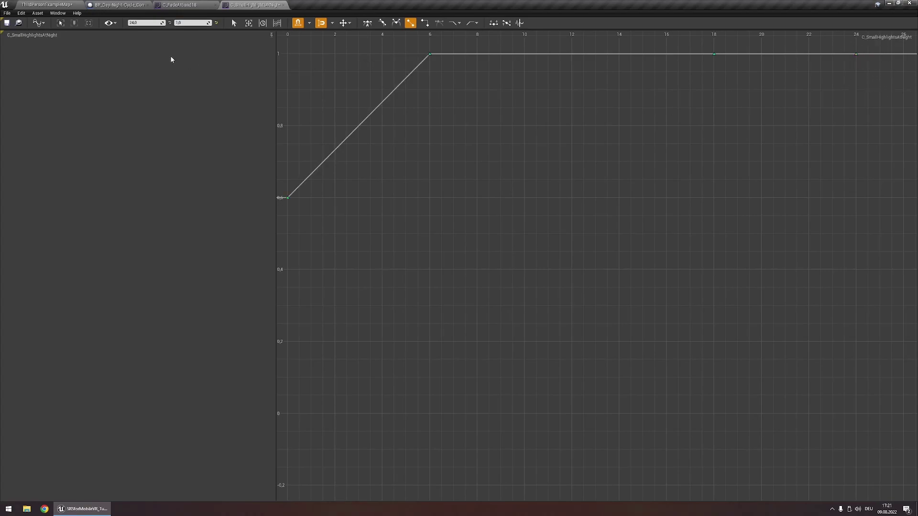
key("Return")
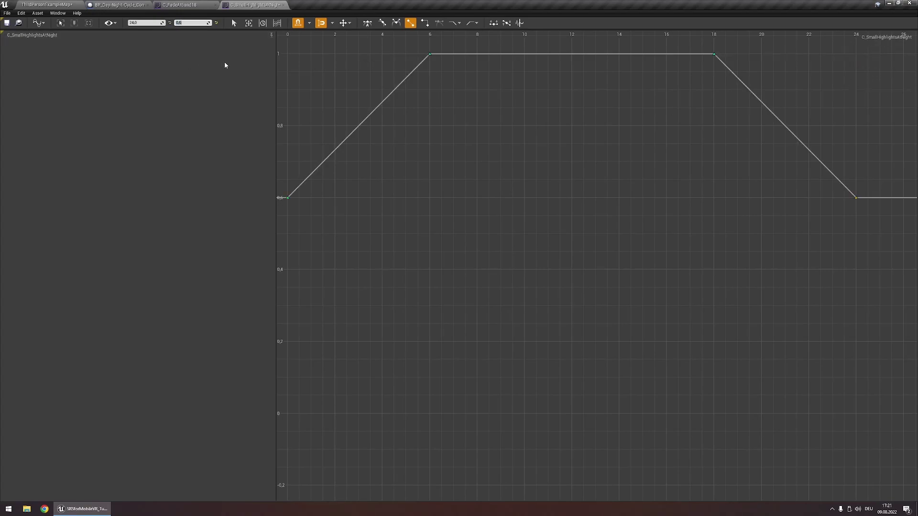
left_click(338, 142)
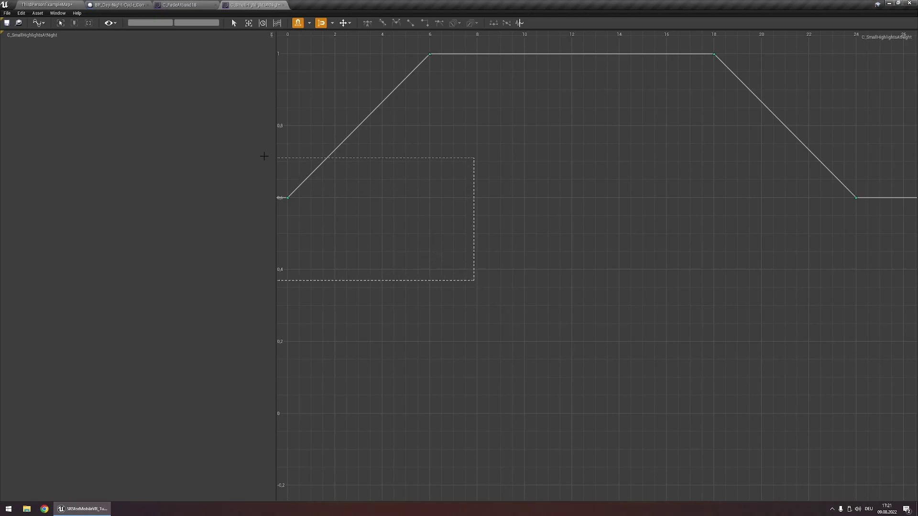
Step: Smooth the curve's tangents at the keys at times 0, 18 and 24
left_click_drag(264, 156, 264, 157)
key("1")
left_click_drag(463, 97, 404, 47)
left_click_drag(601, 132, 769, 28)
key("1")
left_click(733, 136)
left_click_drag(829, 184, 859, 217)
key("1")
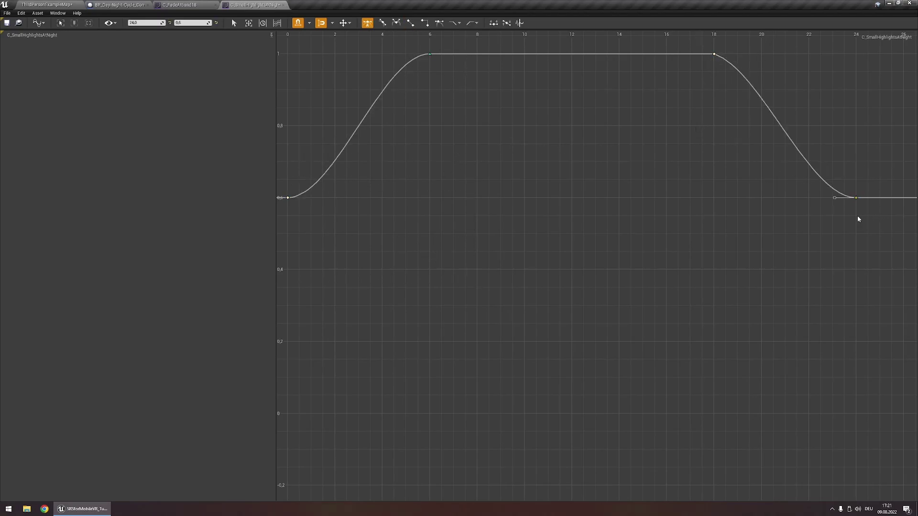
left_click(739, 181)
Step: Undo the overshooting smoothing on the 6 and 18 keys and return to the level
left_click_drag(417, 44, 731, 90)
key("1")
key("ctrl+z")
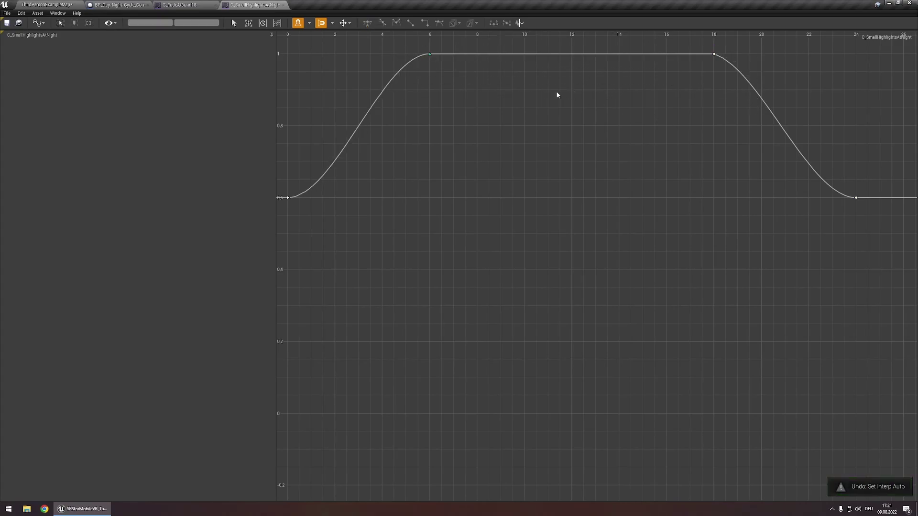
left_click_drag(420, 45, 460, 79)
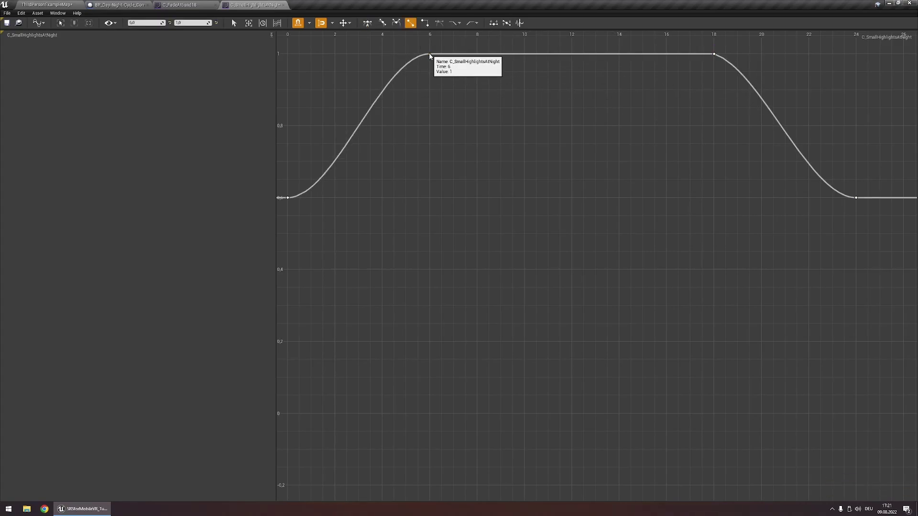
left_click(285, 60)
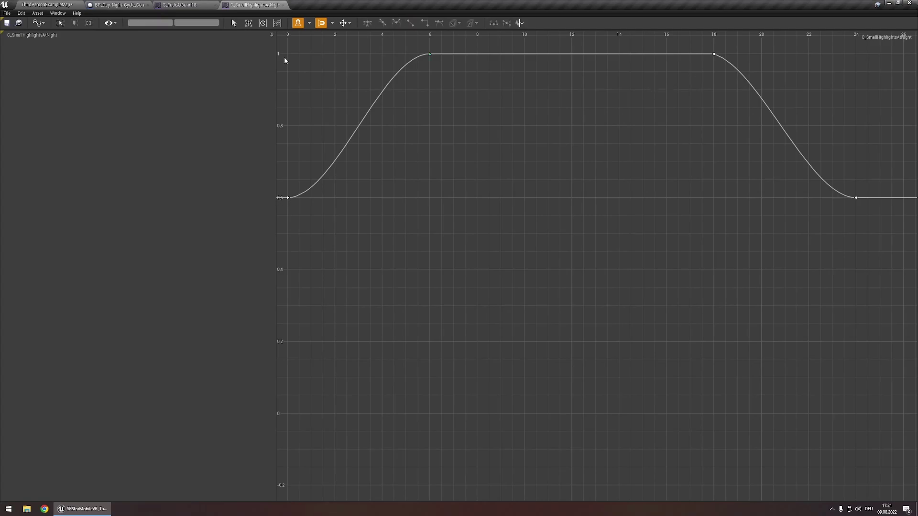
left_click(60, 3)
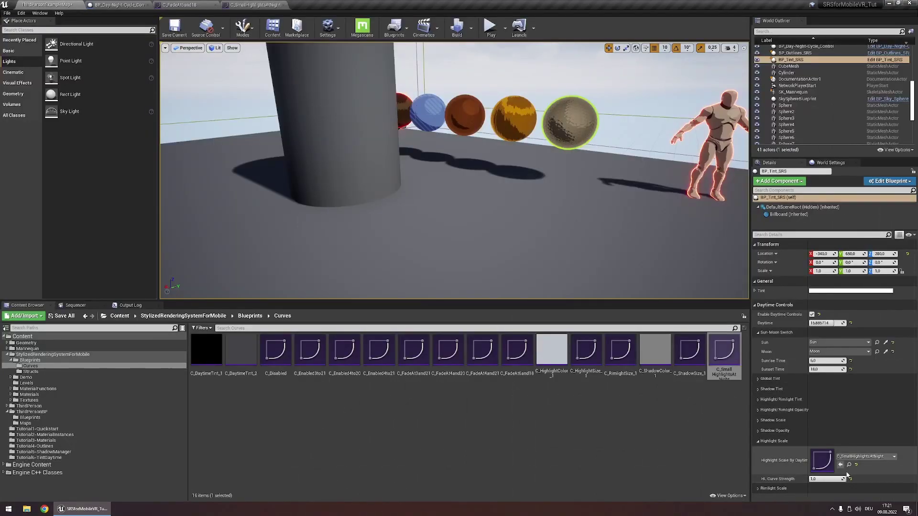
Step: Play-test the level, running the character toward the spheres as dusk falls, then stop
left_click(490, 27)
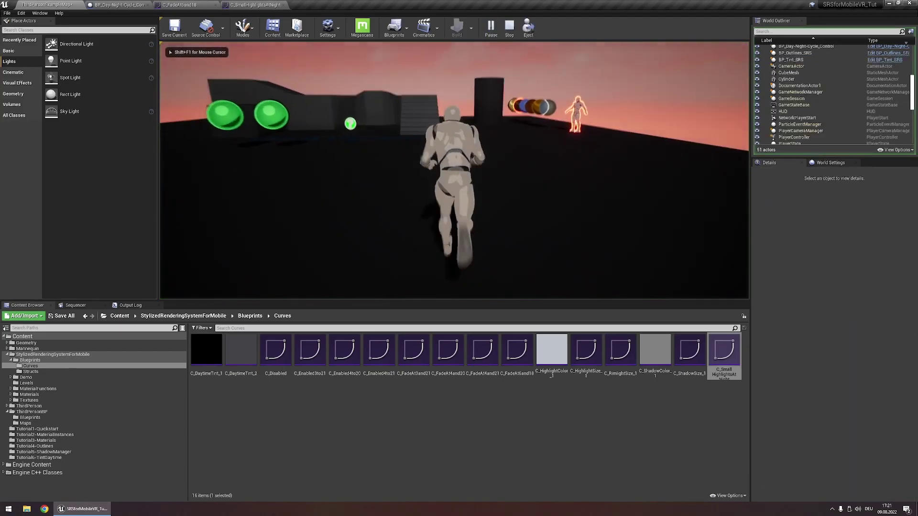
key("w")
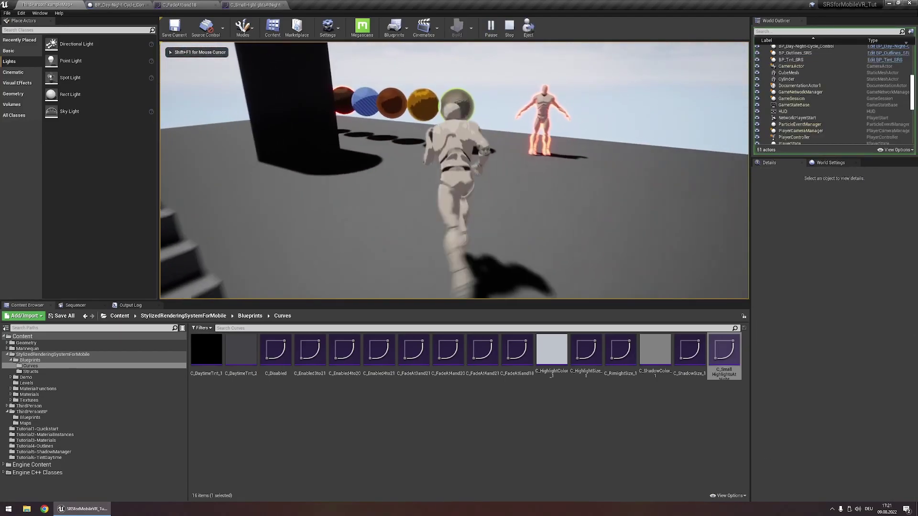
key("w")
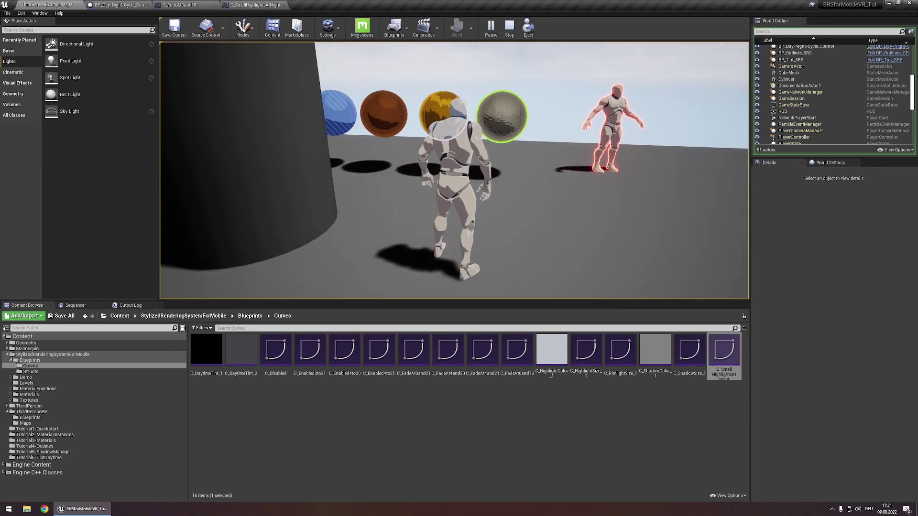
key("Escape")
Step: Set the C_SmallHighlightsAtNight end keys at hours 0 and 24 to 0.25
left_click(269, 5)
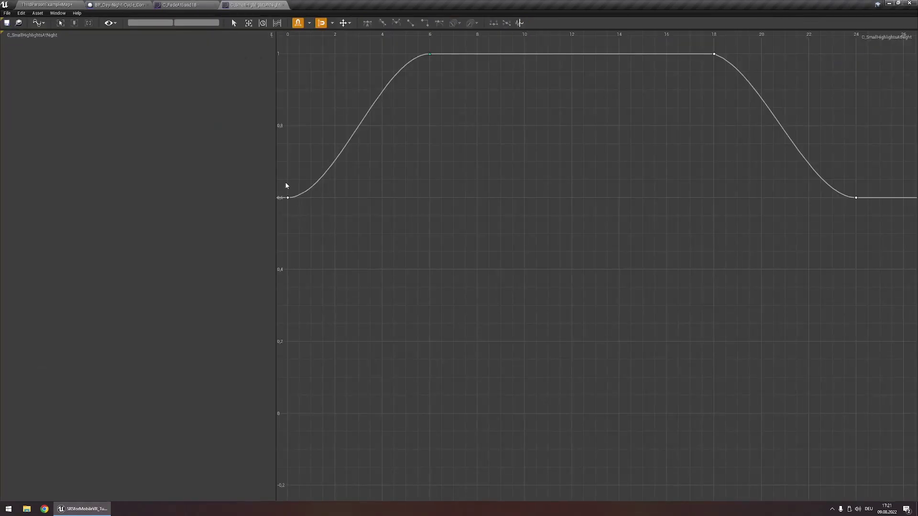
left_click_drag(286, 179, 861, 208)
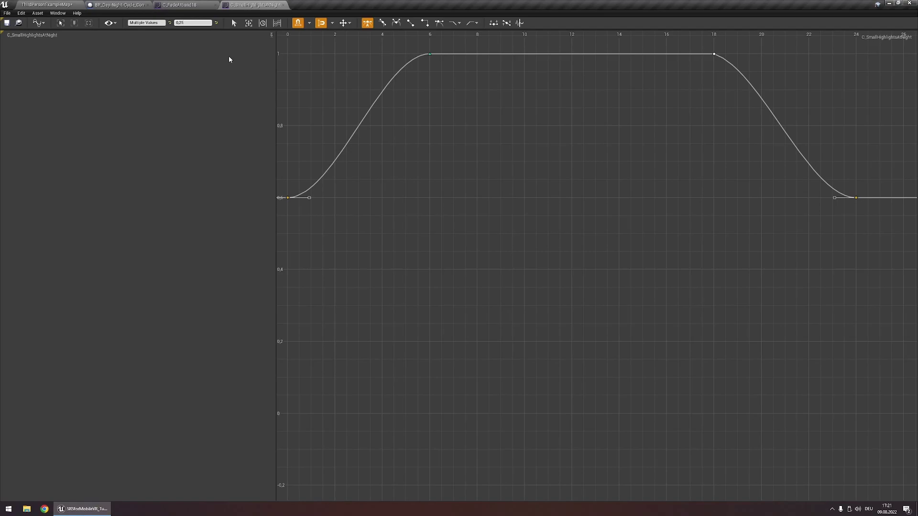
key("Return")
Step: Play-test the level, walking toward the spheres, then end the session
left_click(29, 4)
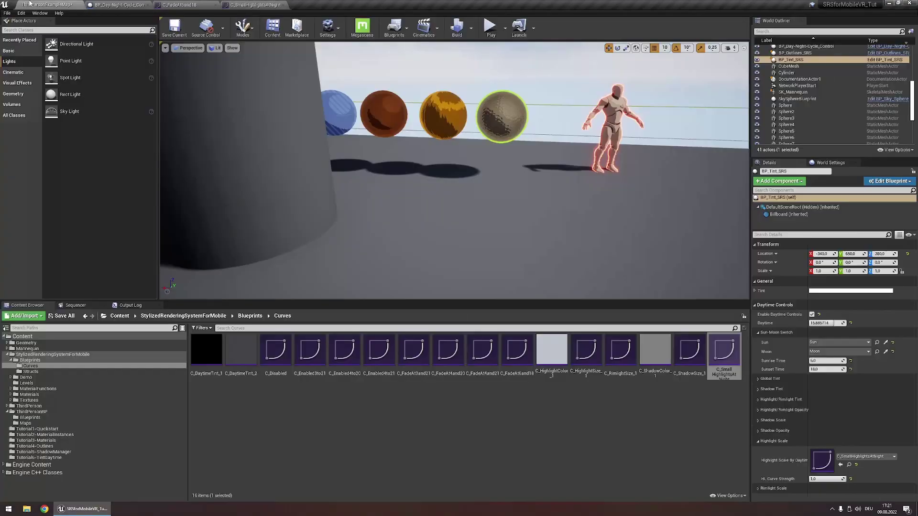
left_click(491, 26)
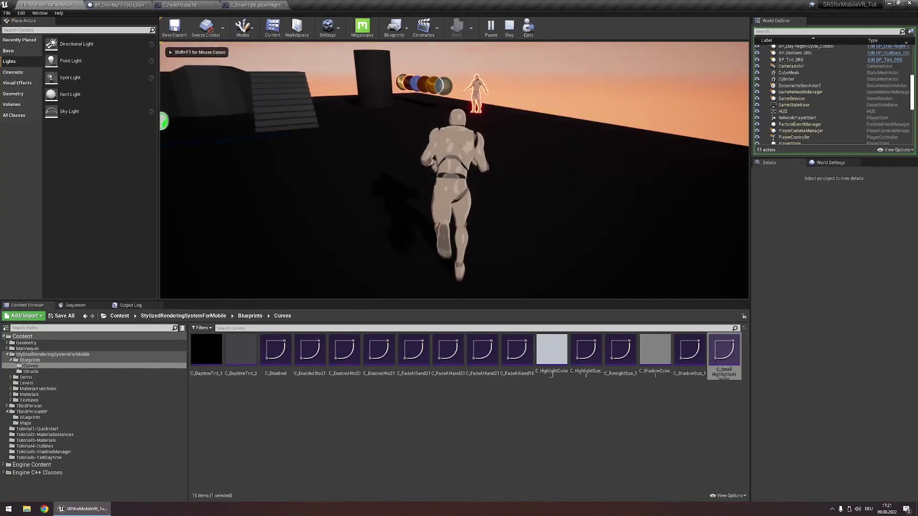
key("a")
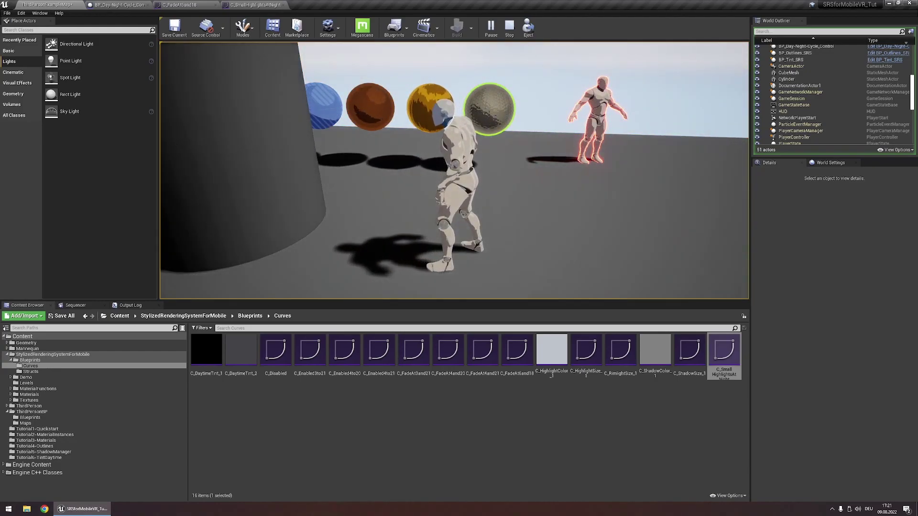
key("Escape")
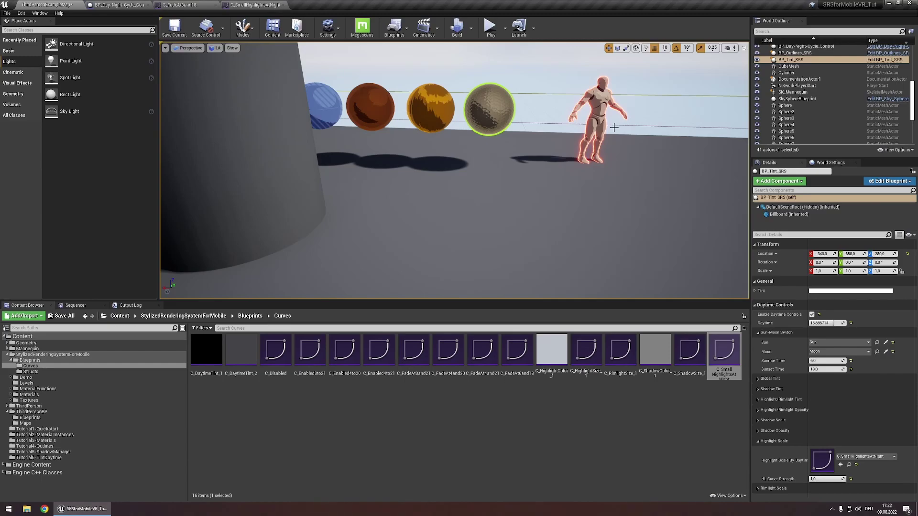
Step: Open C_DaytimeTint_1 from the Global Tint's Tint Curve and play-test the sunset
left_click(758, 380)
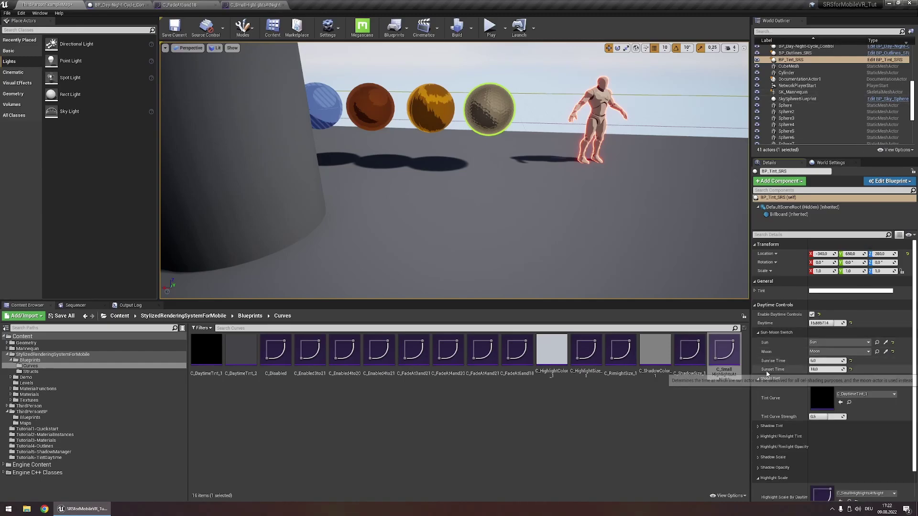
left_click(852, 402)
double_click(209, 373)
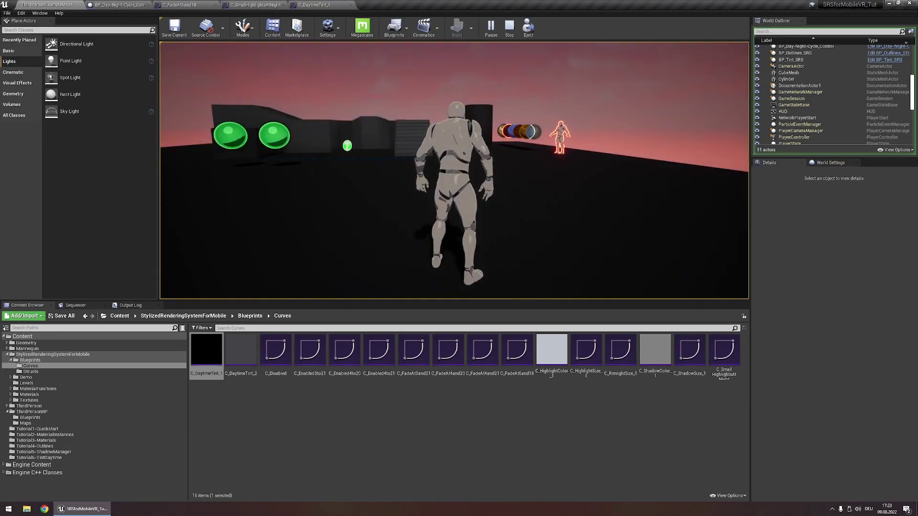
key("Escape")
Step: Nudge the C_DaytimeTint_1 keys near hours 16 and 18 slightly later
left_click(328, 6)
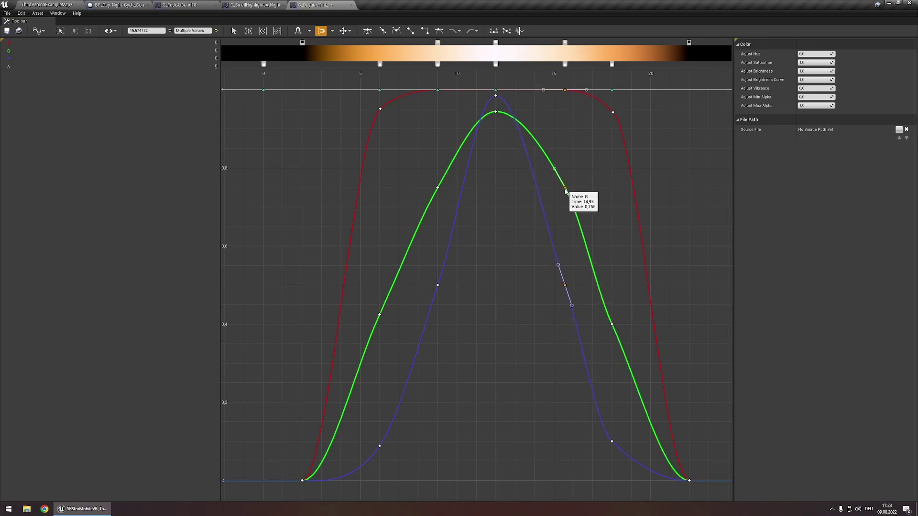
left_click_drag(571, 191, 572, 191)
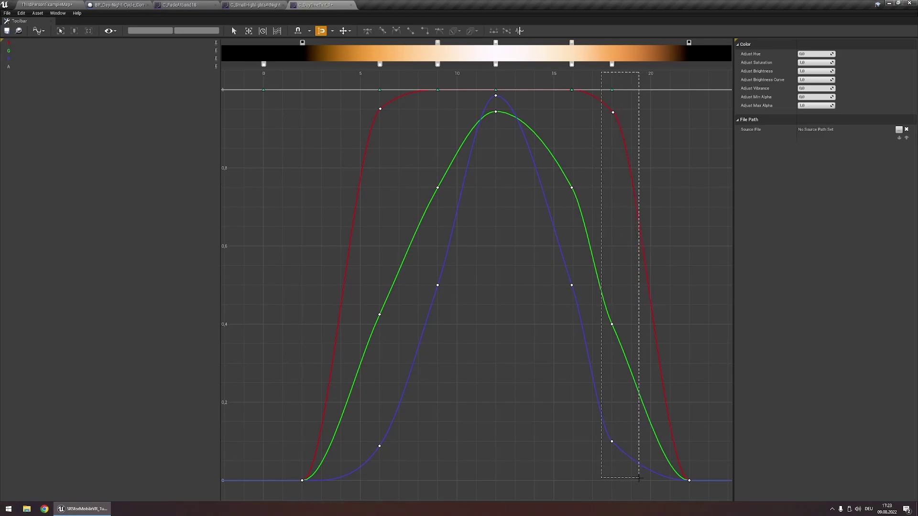
left_click_drag(639, 479, 639, 478)
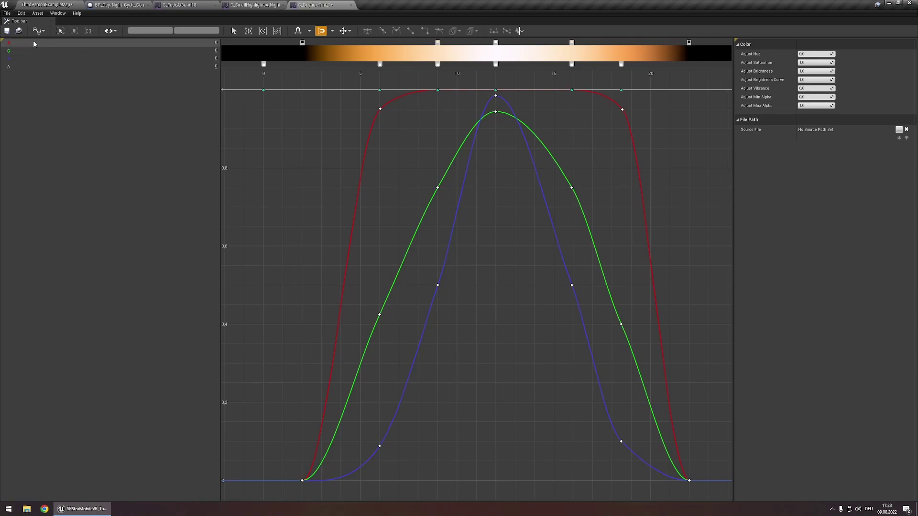
left_click(36, 6)
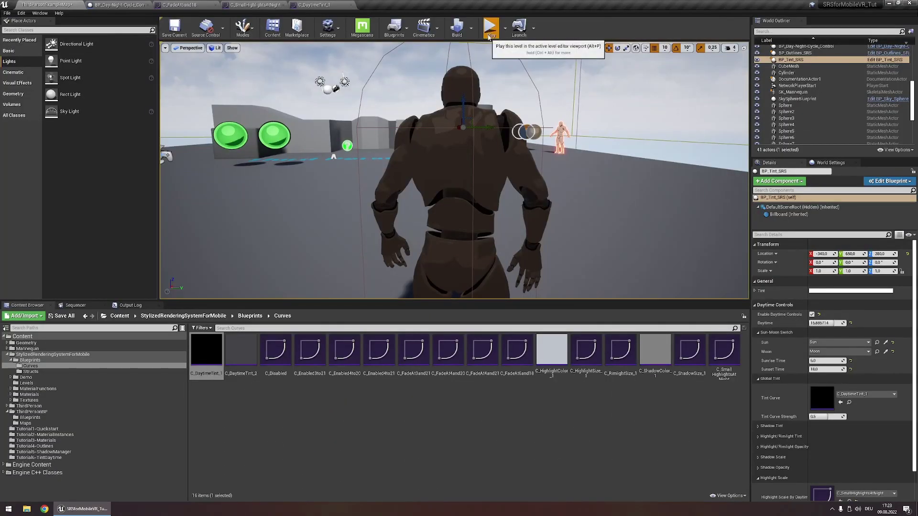
Step: Play-test the retimed sunset, then reopen the C_DaytimeTint_1 colour curve
left_click(489, 31)
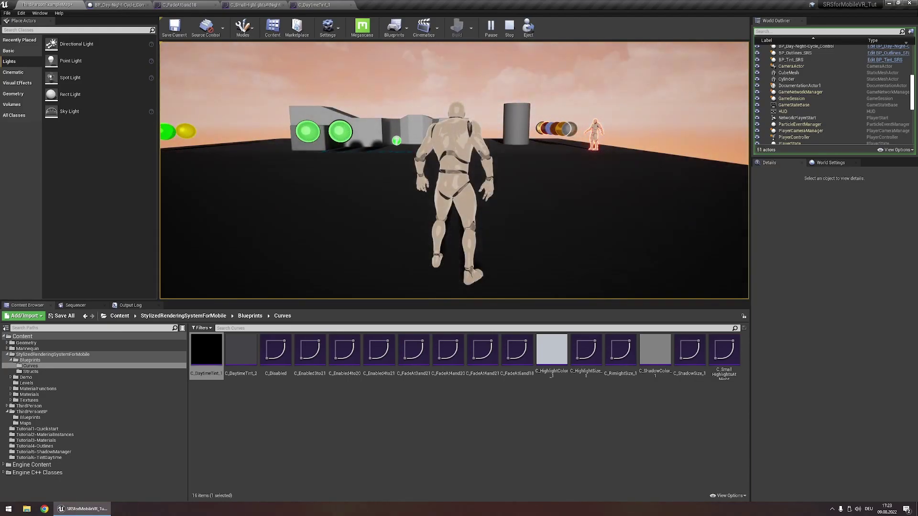
key("Escape")
left_click(262, 4)
left_click(305, 5)
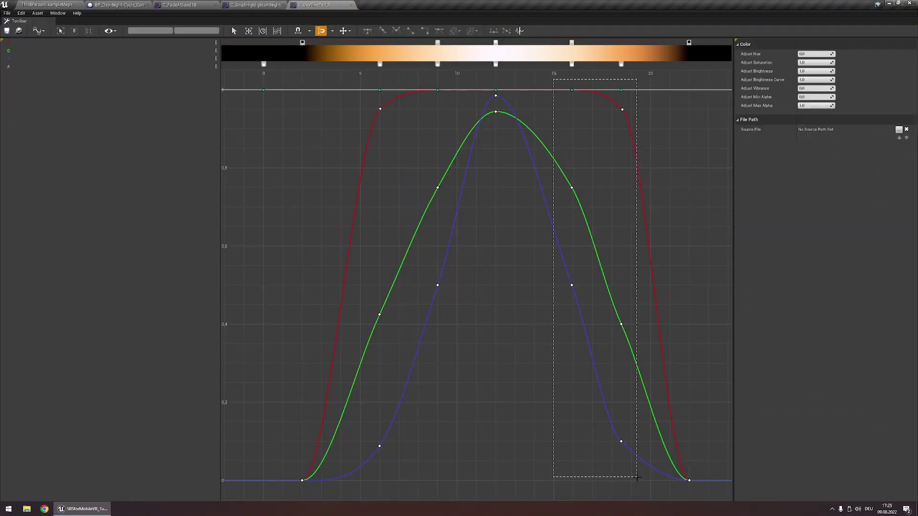
Step: Shift the right-side R, G, B afternoon and sunset keys later and play-test
left_click_drag(637, 477, 653, 482)
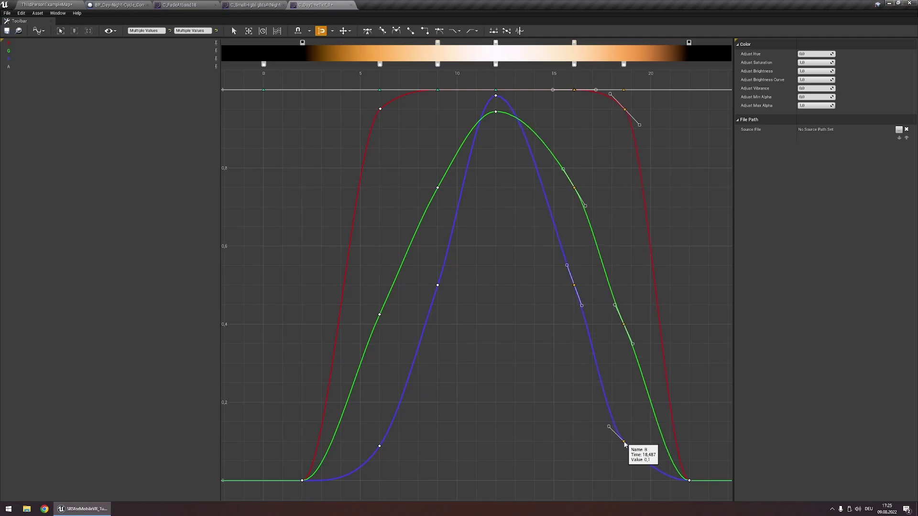
left_click_drag(624, 444, 634, 445)
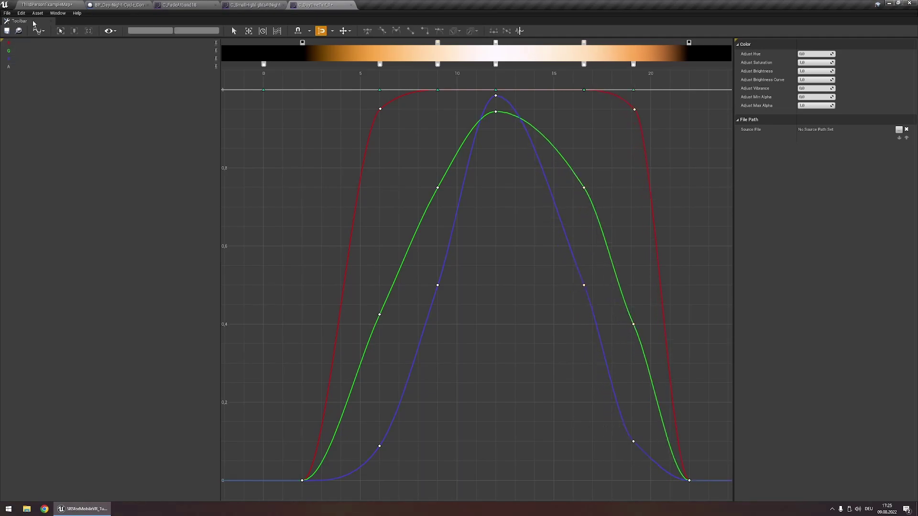
left_click(46, 4)
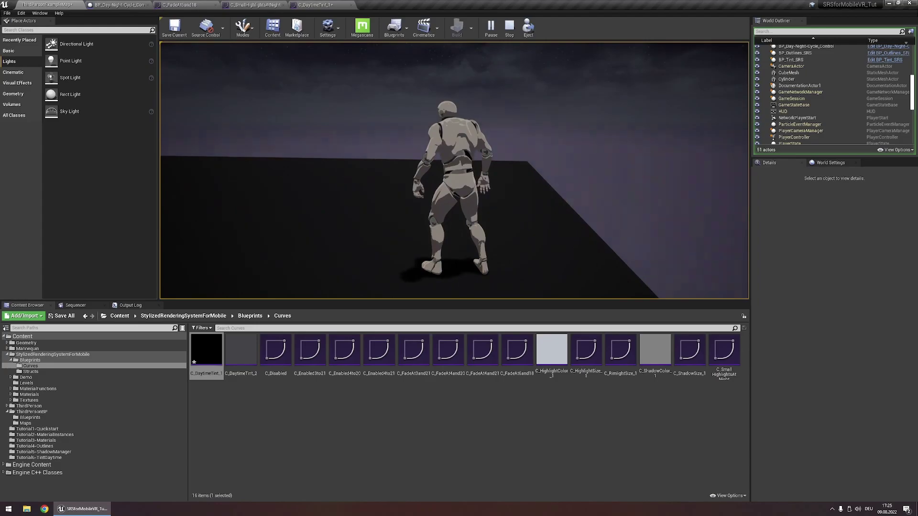
key("Escape")
Step: Move the selected C_DaytimeTint_1 sunset keys a little later again
left_click(201, 4)
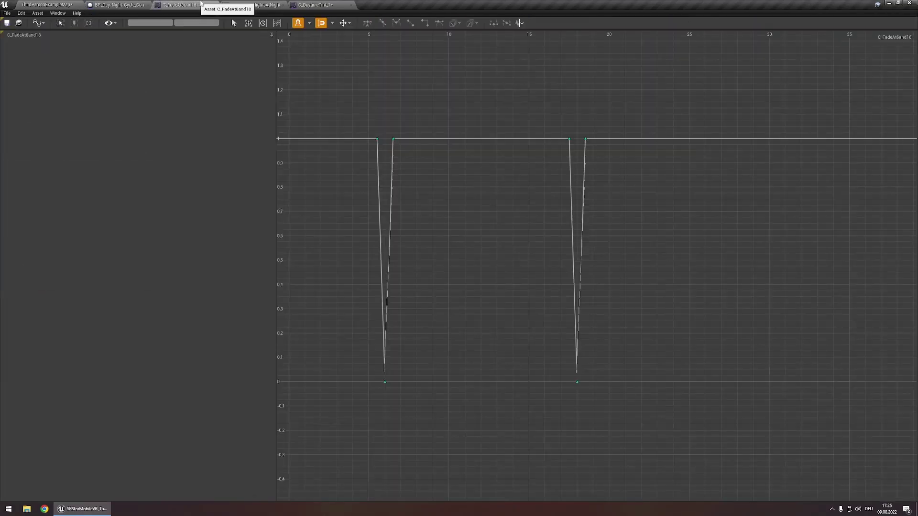
left_click(258, 4)
left_click(344, 4)
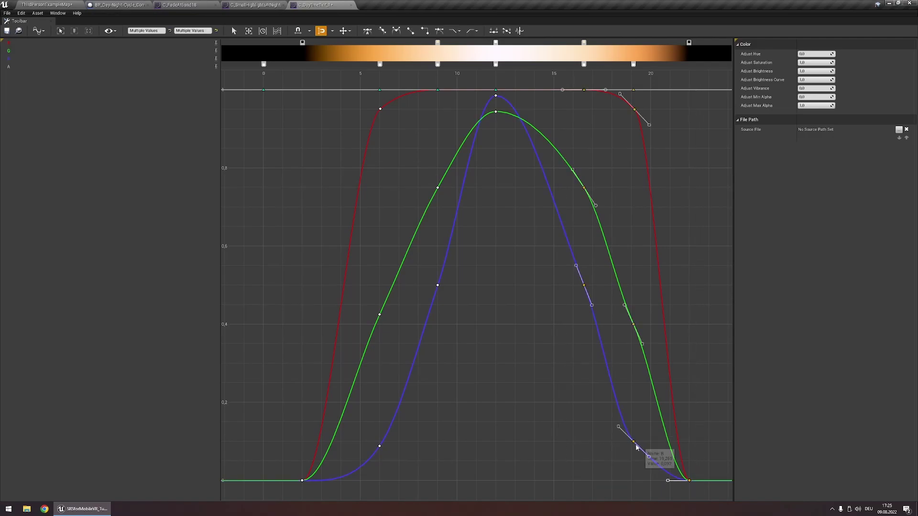
left_click_drag(635, 444, 641, 444)
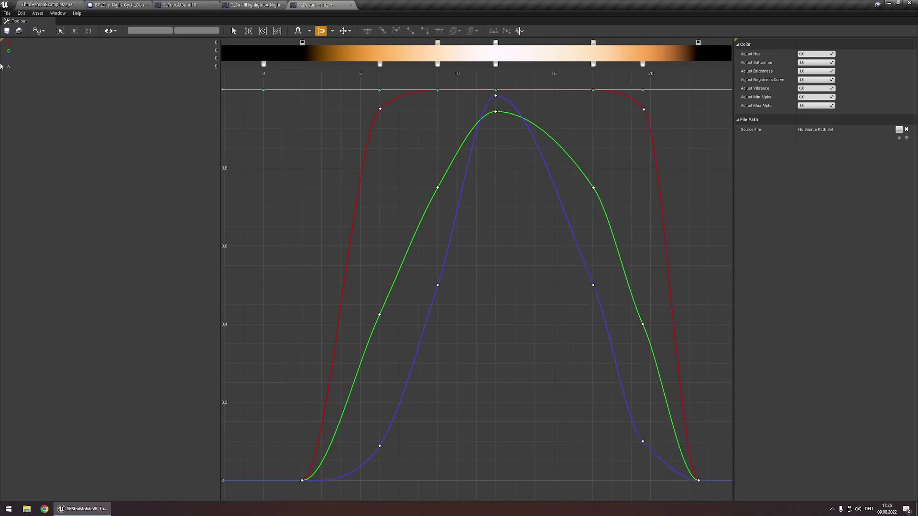
Step: Save C_DaytimeTint_1 and start a play-test of the smoother sunset
left_click(6, 31)
left_click(46, 4)
left_click(491, 29)
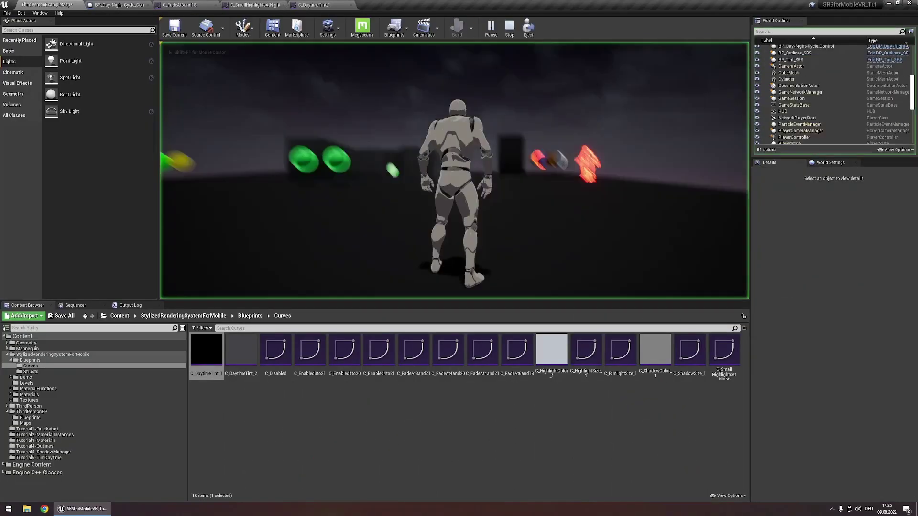